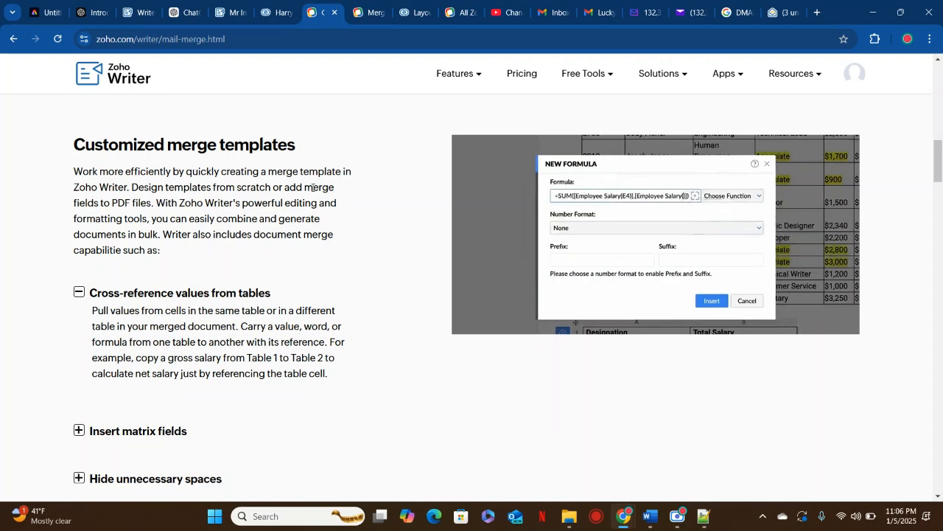
- Switch to the Mr Incredible Save Form document and select its entire text for copying
{"action": "left_click", "coordinate": [226, 12]}
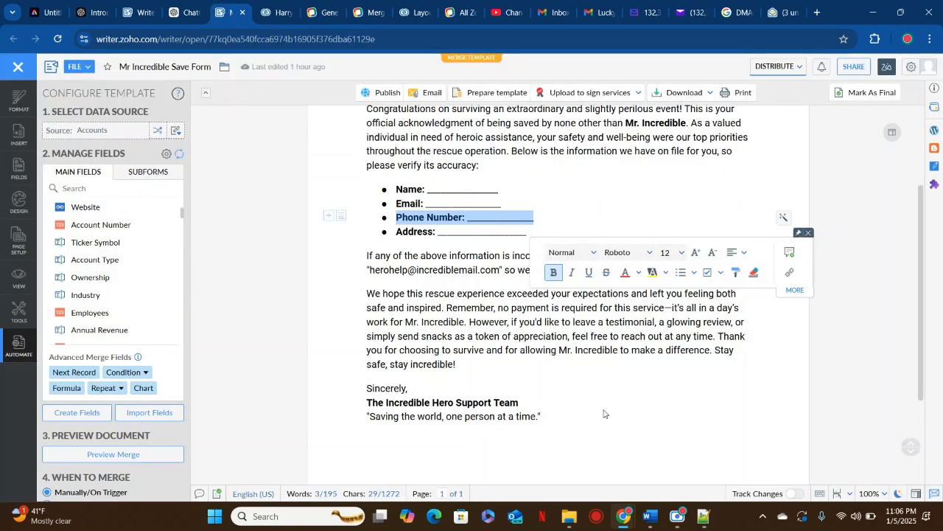
{"action": "scroll", "coordinate": [604, 414], "scroll_direction": "up", "scroll_amount": 2}
{"action": "scroll", "coordinate": [690, 298], "scroll_direction": "down", "scroll_amount": 1}
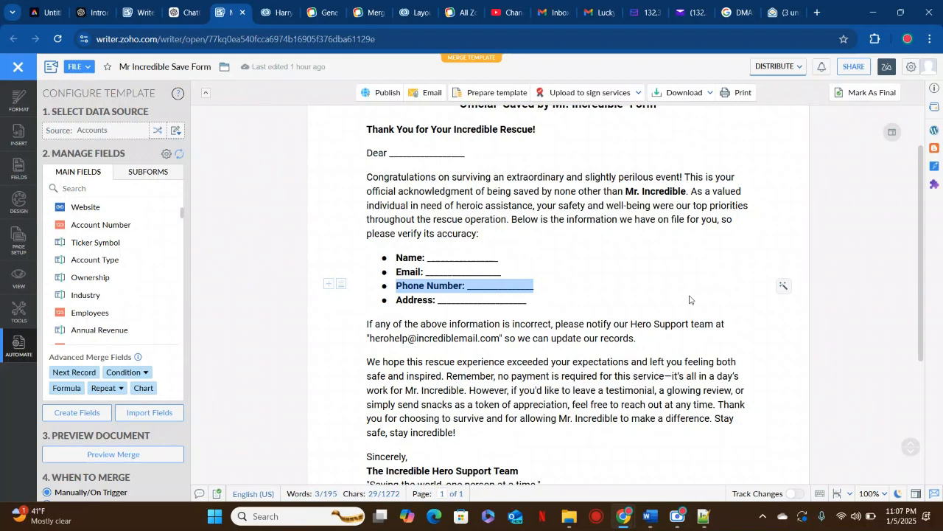
{"action": "scroll", "coordinate": [690, 299], "scroll_direction": "up", "scroll_amount": 1}
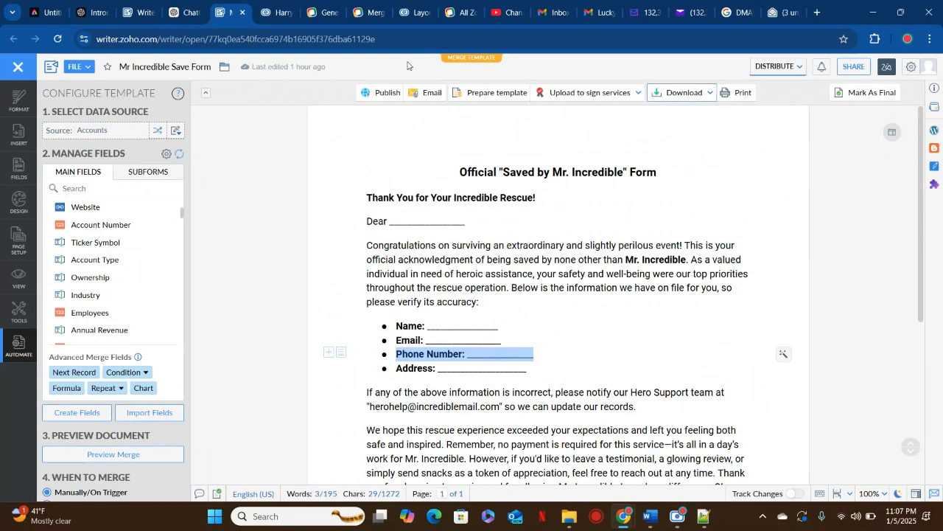
{"action": "left_click", "coordinate": [632, 334]}
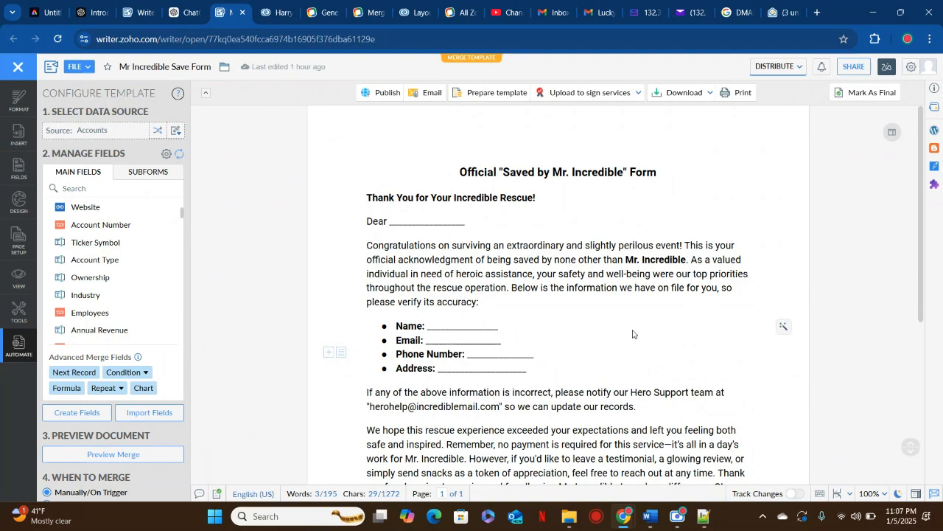
{"action": "key", "text": "ctrl+a"}
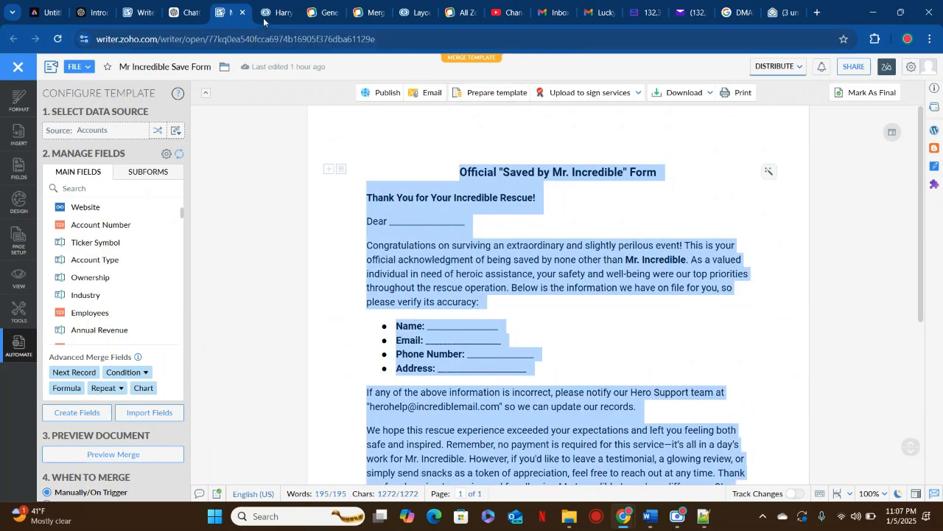
- Switch to Zoho CRM and open the Mail Merge templates list in Setup
{"action": "left_click", "coordinate": [278, 14]}
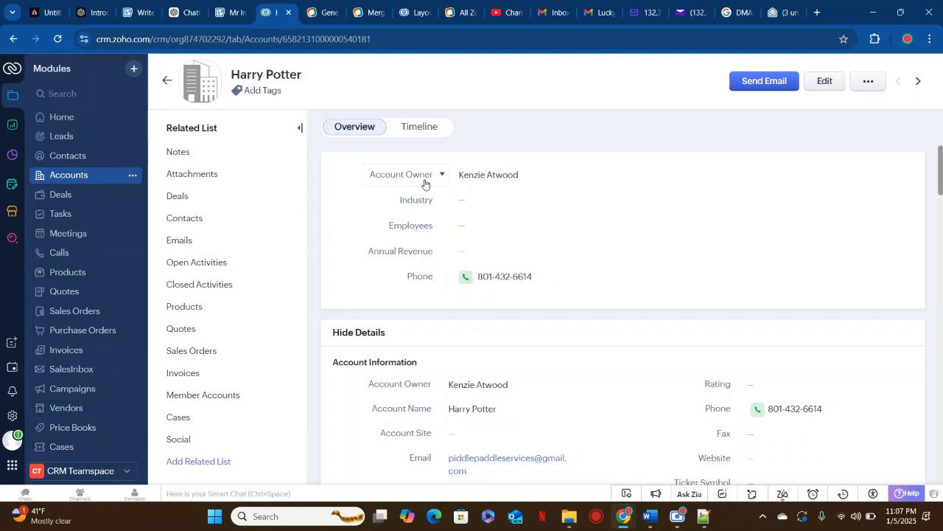
{"action": "left_click", "coordinate": [13, 417]}
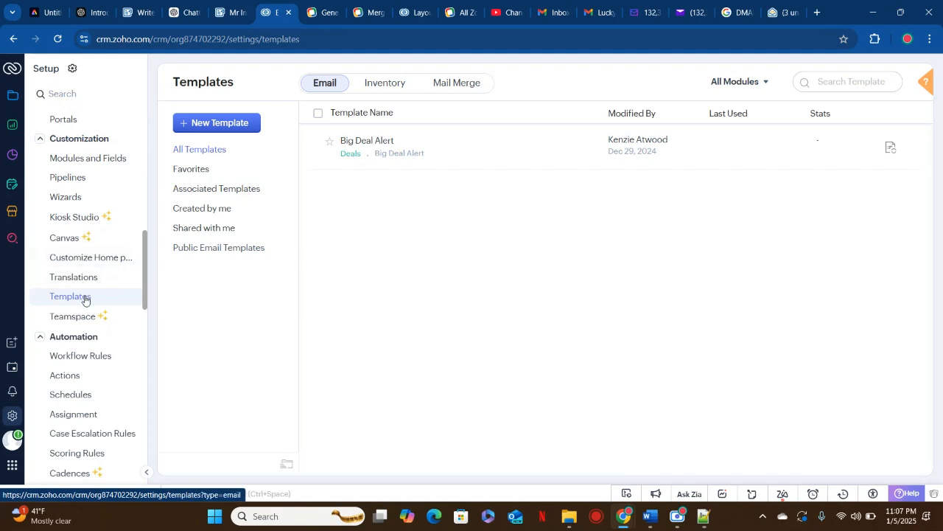
{"action": "left_click", "coordinate": [465, 84]}
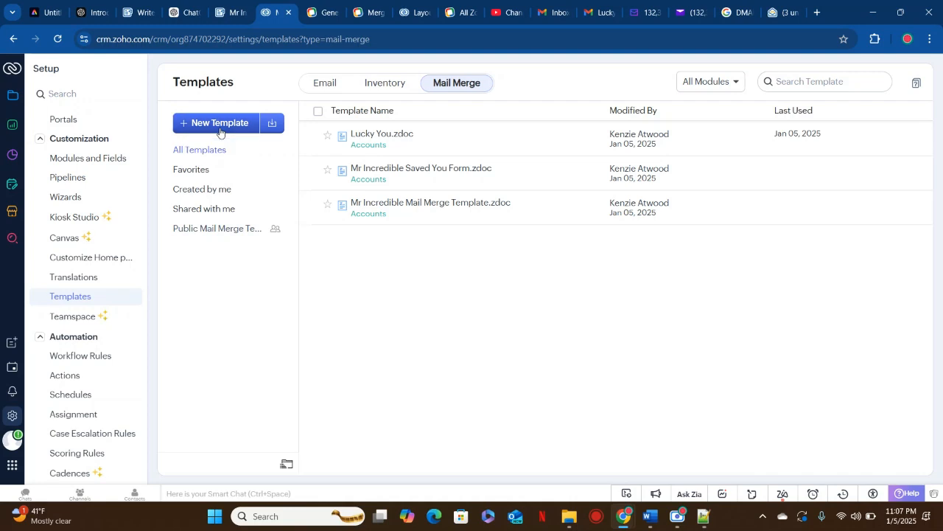
- Create a new mail merge template named "Mr Incredible" for the Accounts module
{"action": "left_click", "coordinate": [220, 124]}
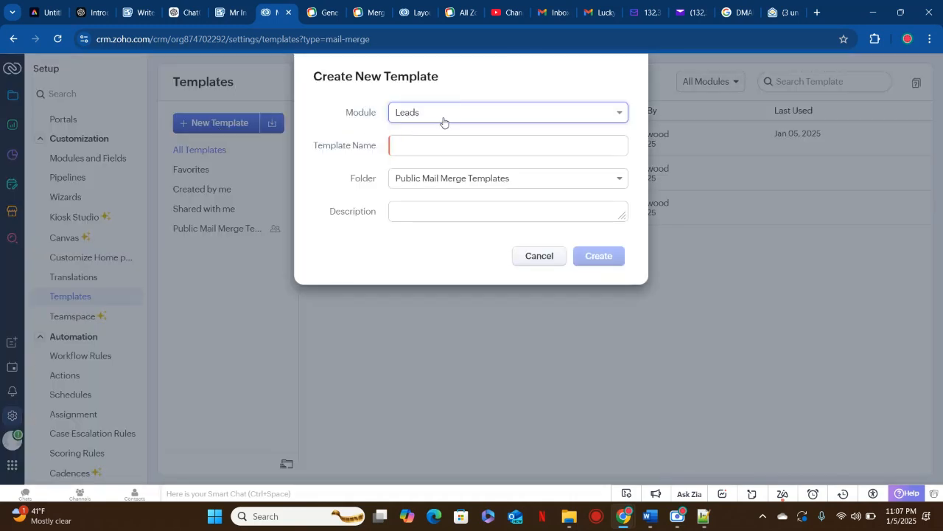
{"action": "left_click", "coordinate": [443, 121]}
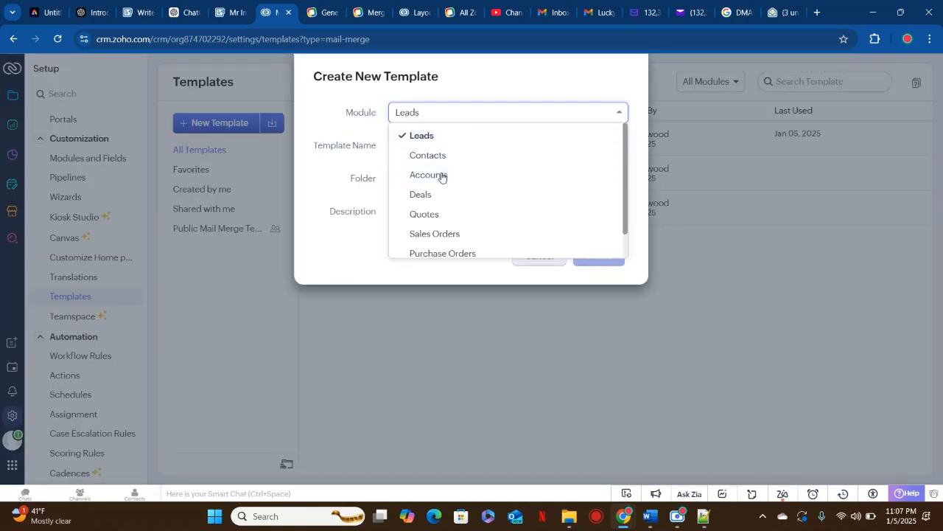
{"action": "left_click", "coordinate": [441, 175]}
{"action": "left_click", "coordinate": [425, 149]}
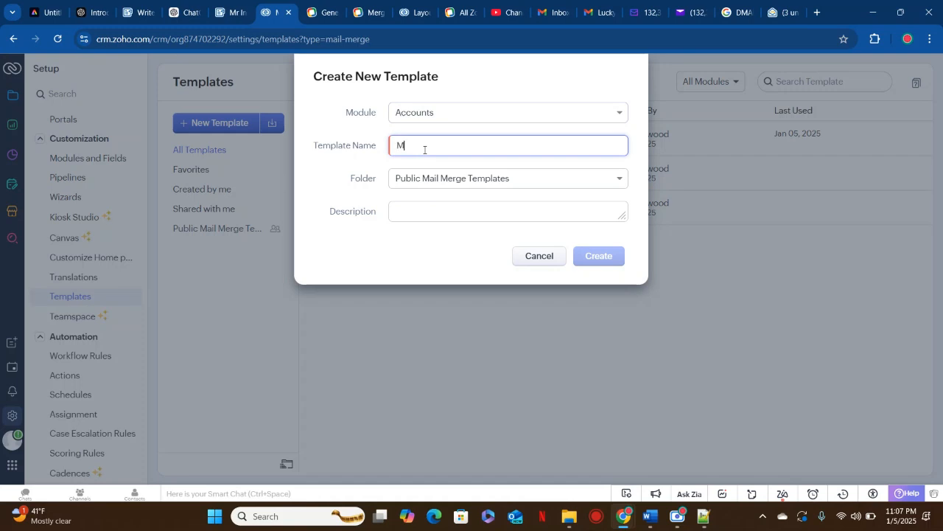
{"action": "type", "text": "Mr Incredible"}
{"action": "left_click", "coordinate": [586, 258]}
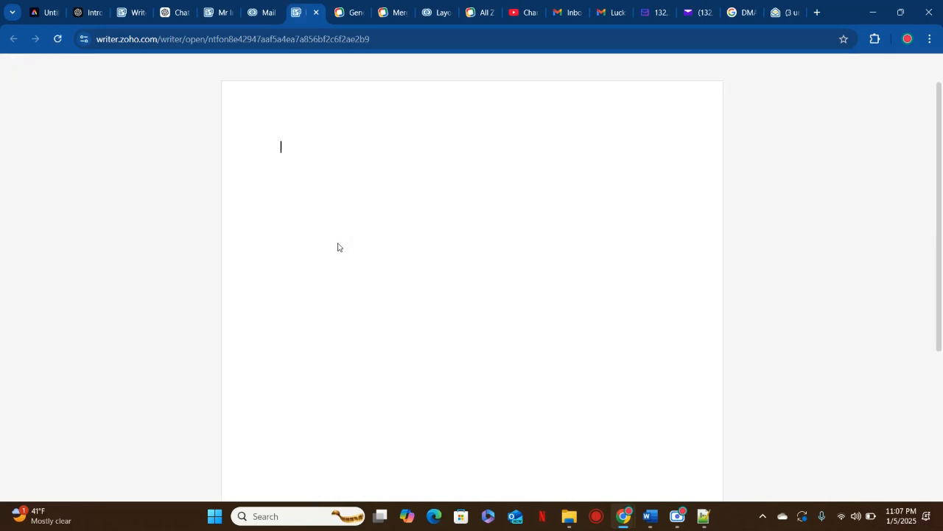
- Paste the copied form text into the blank template and review it with the formatting tools shown
{"action": "key", "text": "ctrl+v"}
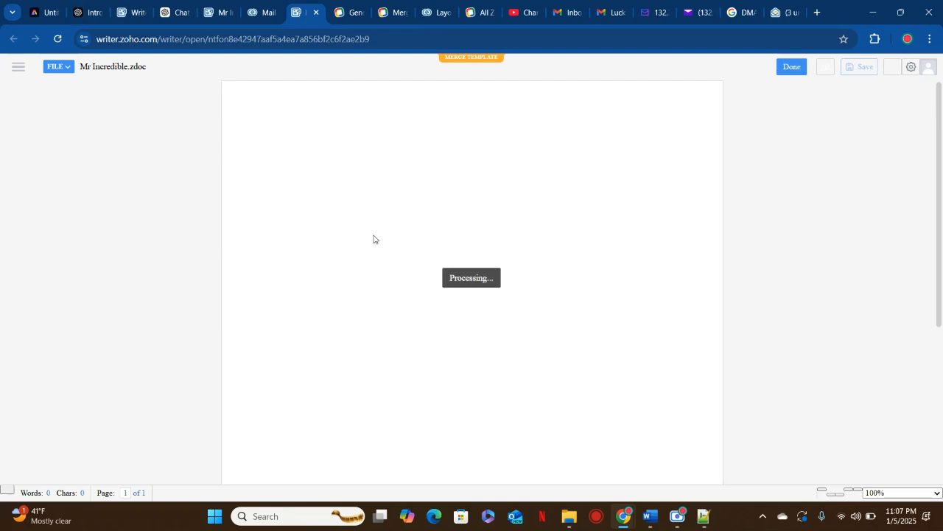
{"action": "scroll", "coordinate": [374, 238], "scroll_direction": "up", "scroll_amount": 2}
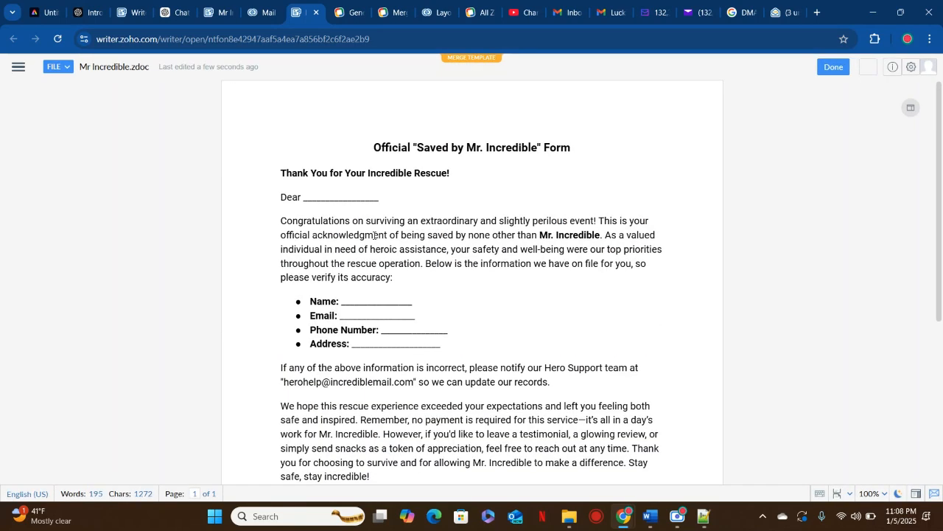
{"action": "left_click", "coordinate": [18, 67]}
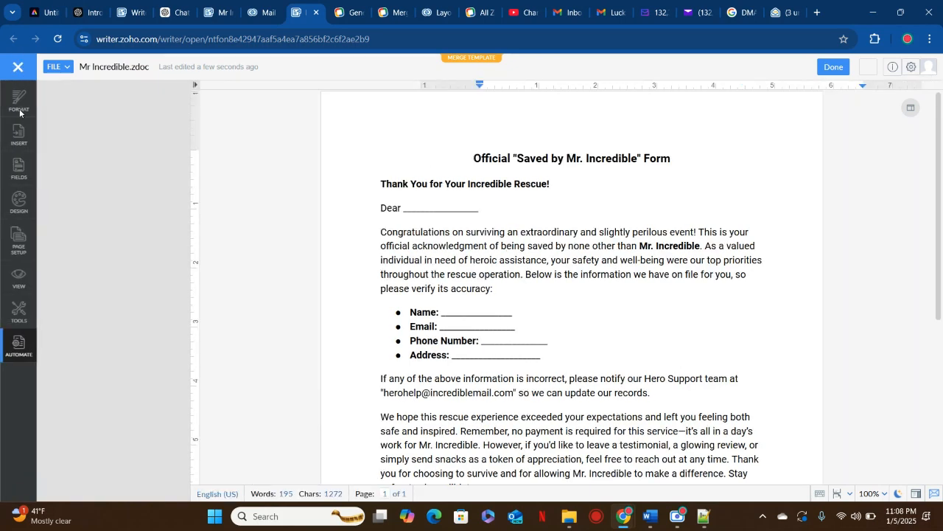
{"action": "left_click", "coordinate": [21, 107]}
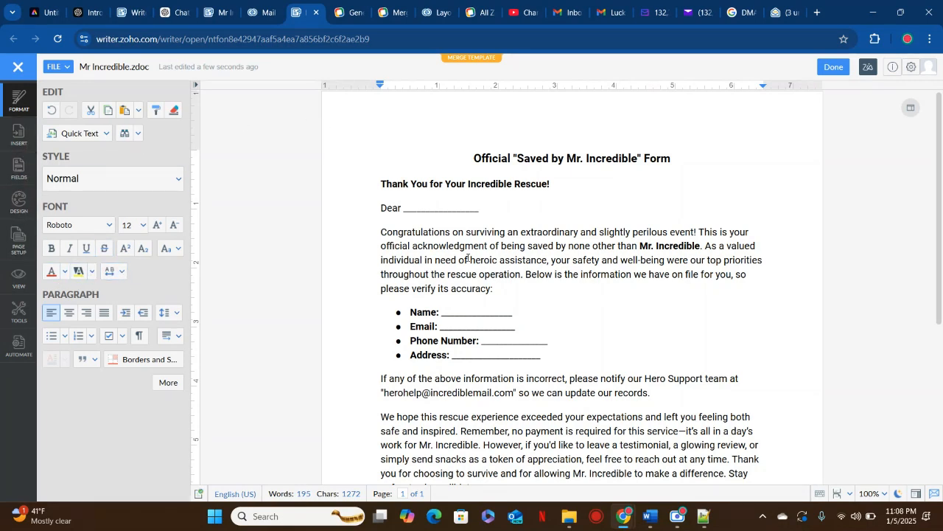
{"action": "scroll", "coordinate": [467, 258], "scroll_direction": "down", "scroll_amount": 3}
{"action": "scroll", "coordinate": [467, 258], "scroll_direction": "up", "scroll_amount": 3}
{"action": "scroll", "coordinate": [521, 229], "scroll_direction": "down", "scroll_amount": 1}
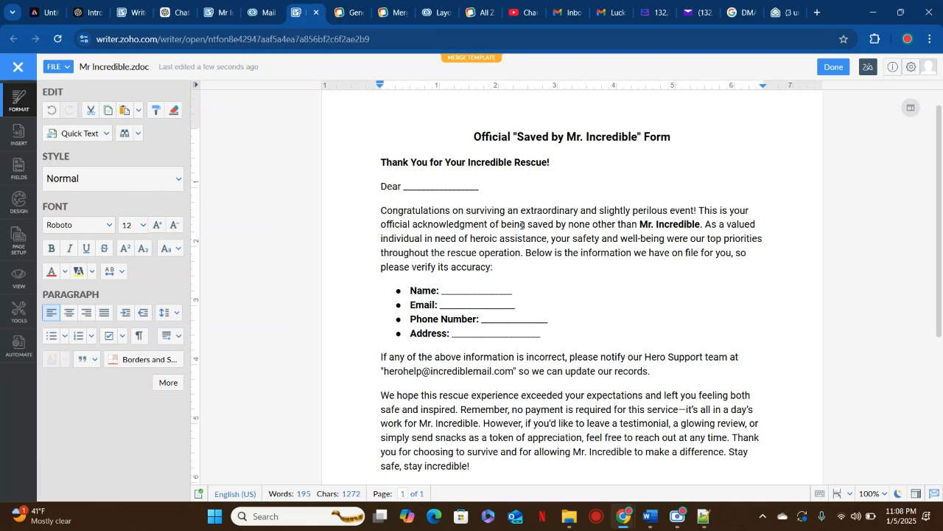
{"action": "scroll", "coordinate": [480, 233], "scroll_direction": "down", "scroll_amount": 1}
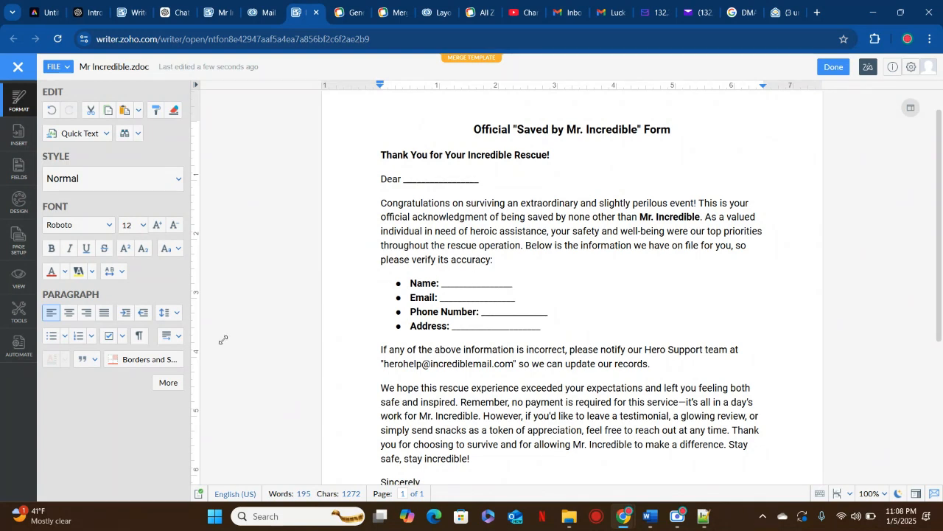
- Show the merge fields and replace the blank after "Dear" with the Accounts "Account Name" field
{"action": "left_click", "coordinate": [11, 348]}
{"action": "scroll", "coordinate": [101, 261], "scroll_direction": "down", "scroll_amount": 3}
{"action": "scroll", "coordinate": [101, 261], "scroll_direction": "down", "scroll_amount": 4}
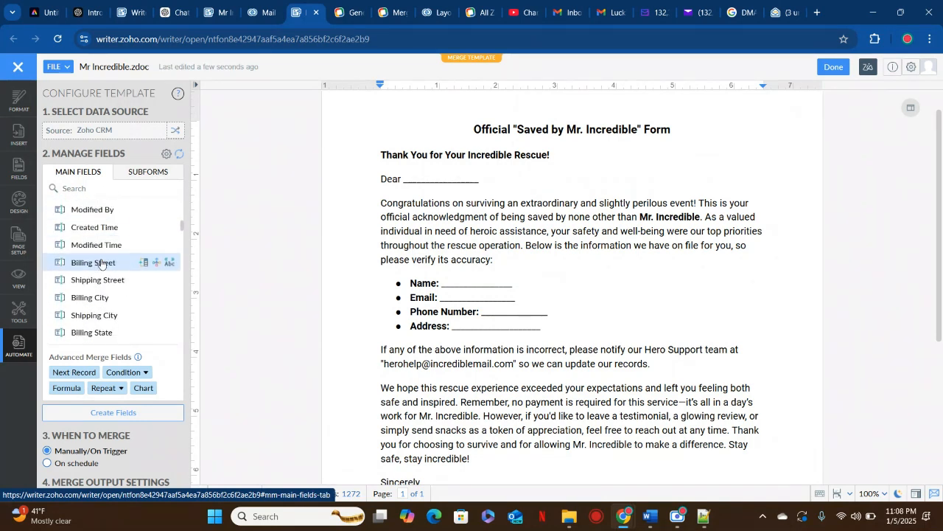
{"action": "scroll", "coordinate": [101, 259], "scroll_direction": "up", "scroll_amount": 7}
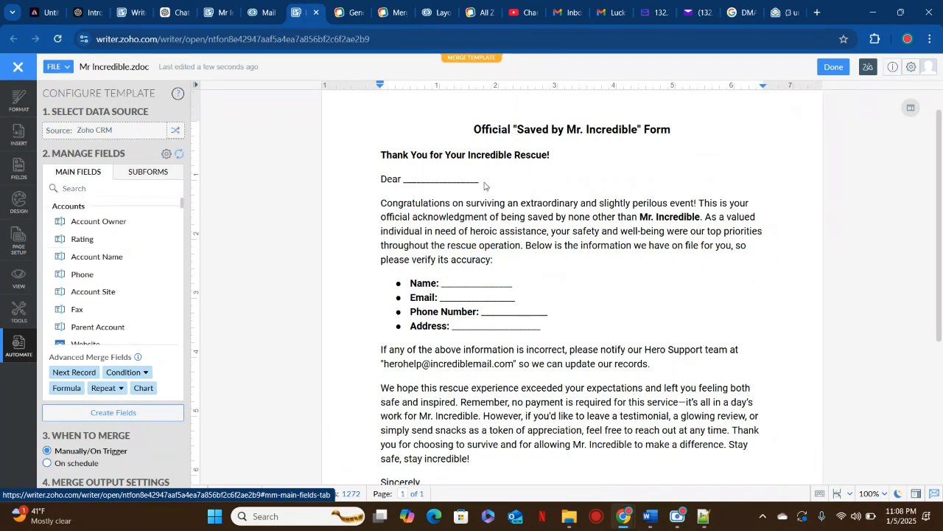
{"action": "left_click_drag", "start_coordinate": [485, 186], "coordinate": [404, 179]}
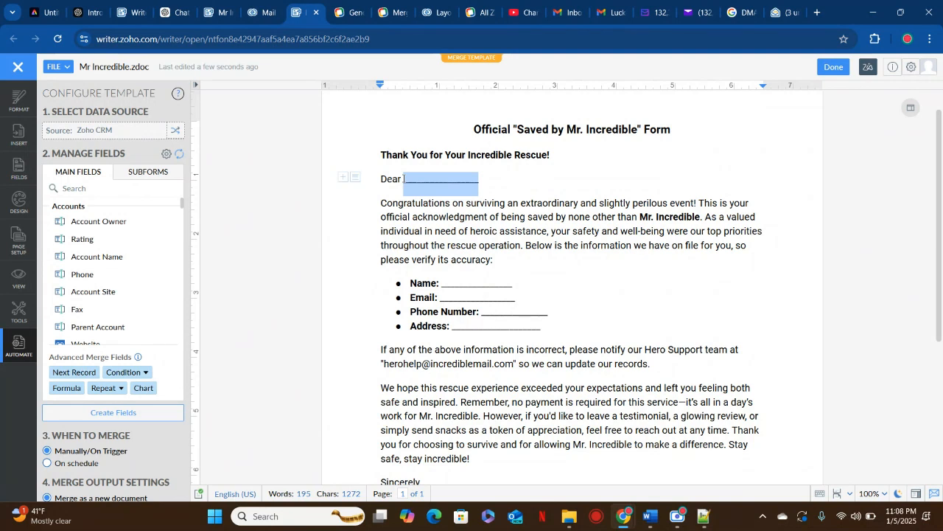
{"action": "key", "text": "BackSpace"}
{"action": "type", "text": "Name"}
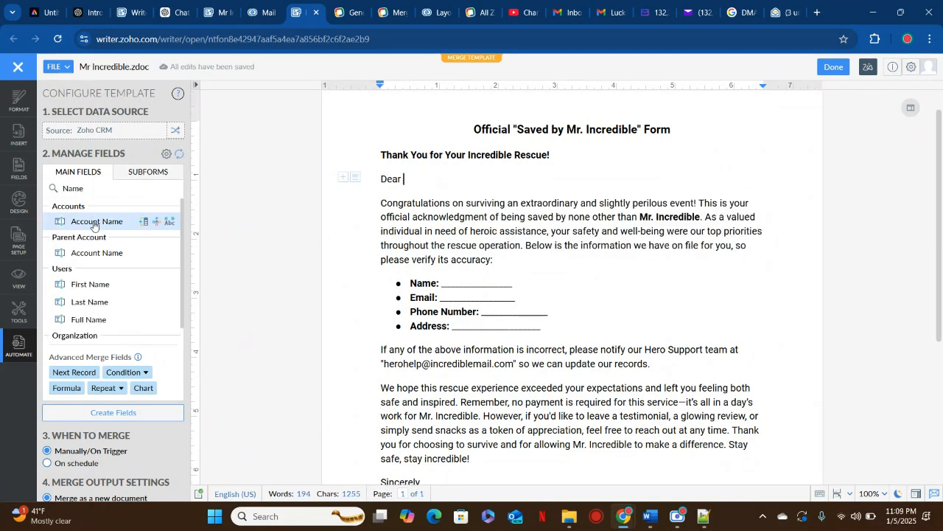
{"action": "left_click", "coordinate": [93, 222]}
- Replace the blank on the Name bullet with the Accounts "Account Name" merge field
{"action": "left_click_drag", "start_coordinate": [520, 287], "coordinate": [442, 284]}
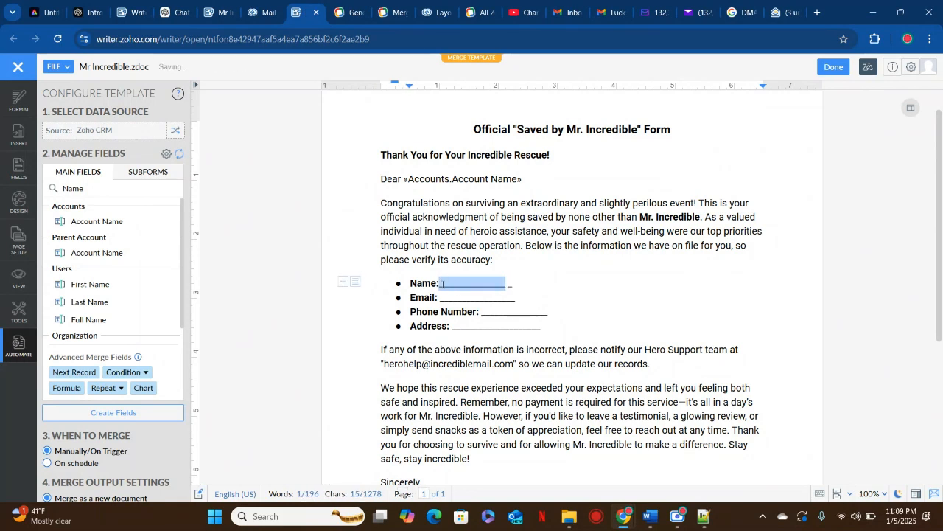
{"action": "key", "text": "BackSpace"}
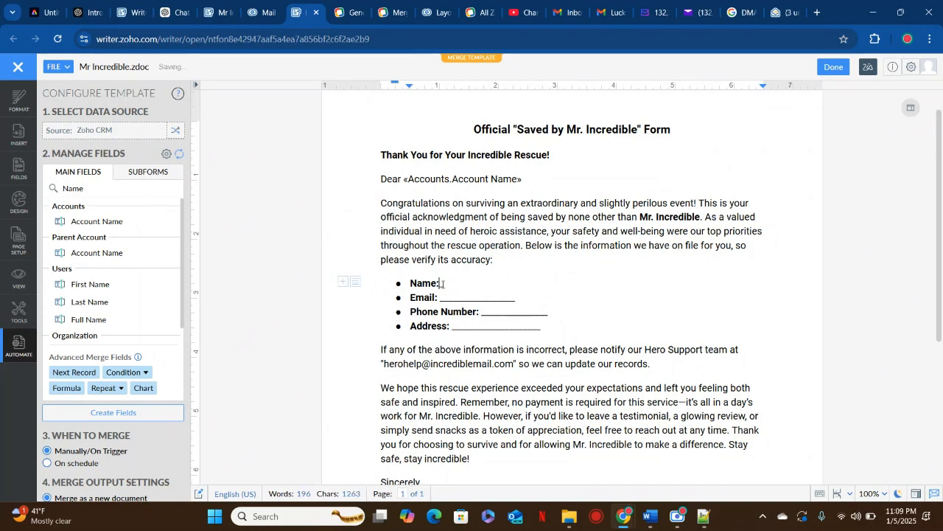
{"action": "key", "text": "BackSpace"}
{"action": "left_click", "coordinate": [90, 223]}
- Replace the blank on the Email bullet with the Accounts "Email" merge field
{"action": "left_click_drag", "start_coordinate": [516, 299], "coordinate": [443, 297]}
{"action": "key", "text": "BackSpace"}
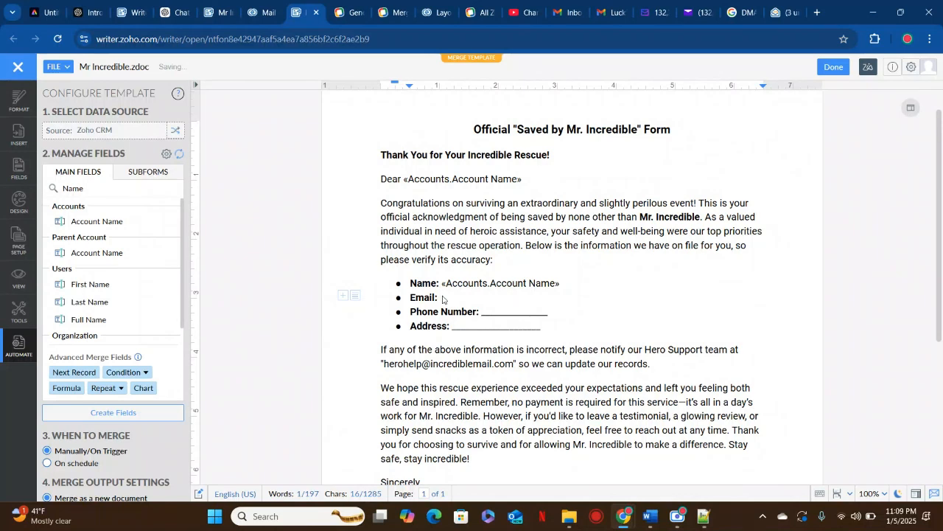
{"action": "double_click", "coordinate": [72, 188]}
{"action": "type", "text": "Email"}
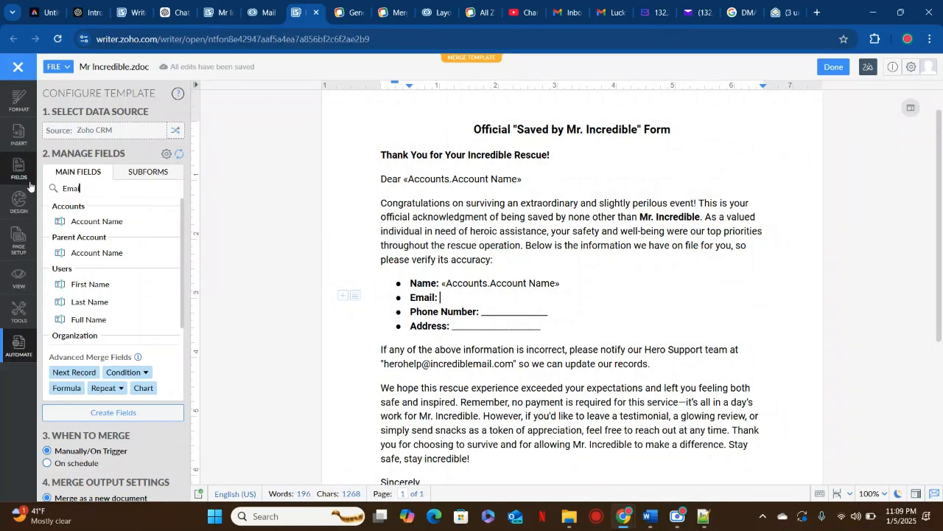
{"action": "left_click", "coordinate": [80, 222]}
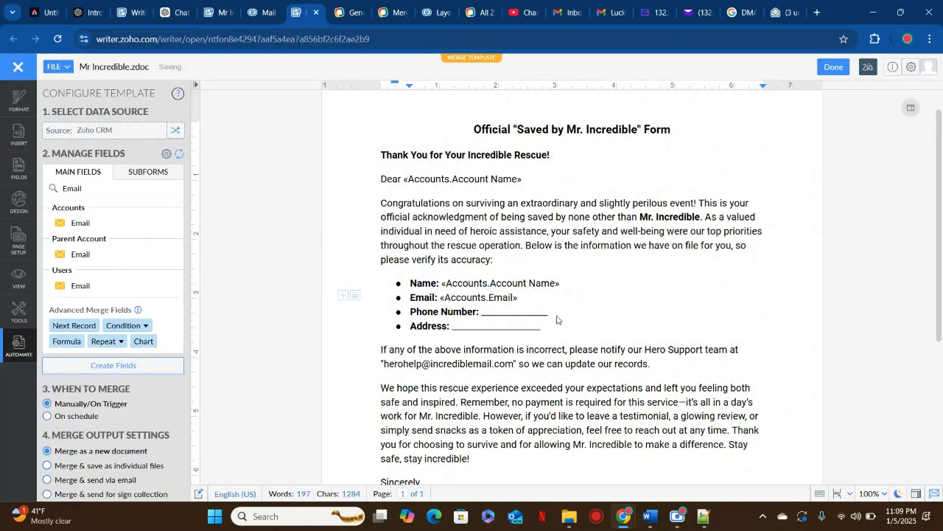
- Replace the blank on the Phone Number bullet with the Accounts "Phone" merge field
{"action": "left_click_drag", "start_coordinate": [550, 312], "coordinate": [479, 312]}
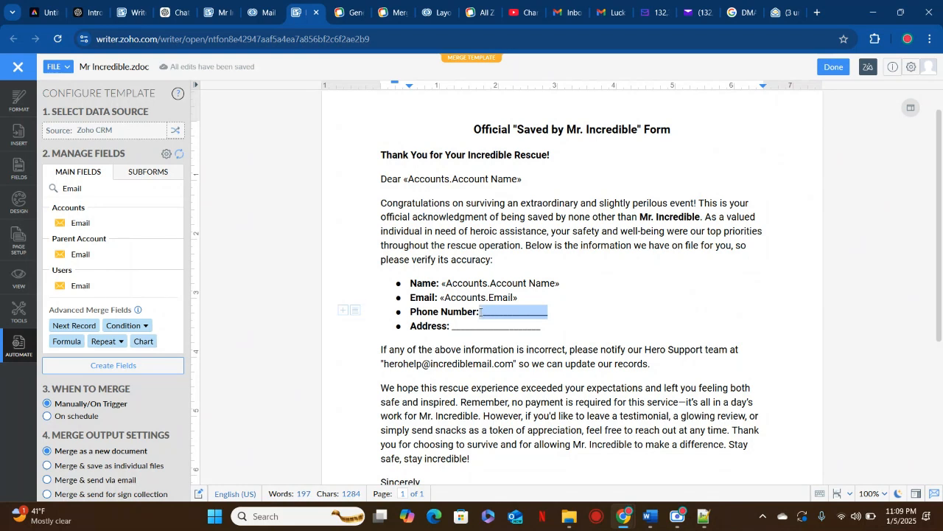
{"action": "key", "text": "BackSpace"}
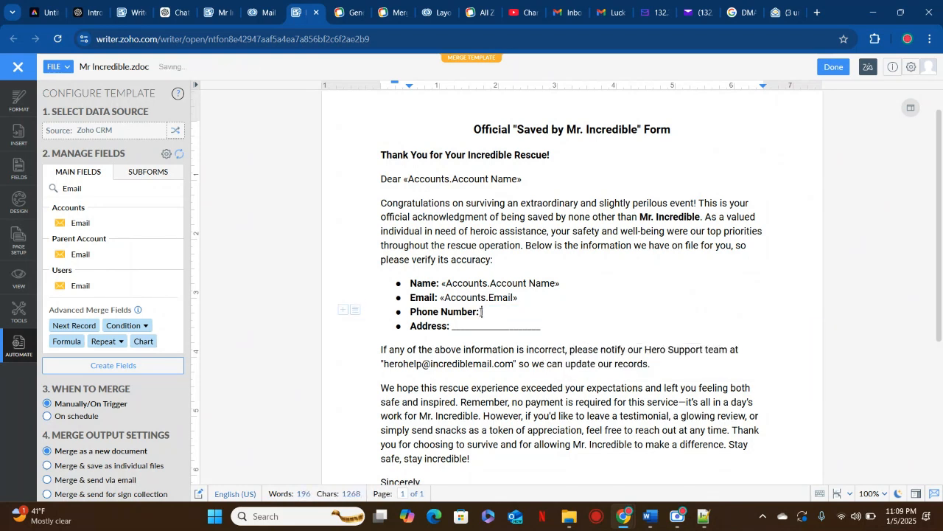
{"action": "left_click_drag", "start_coordinate": [121, 189], "coordinate": [41, 193]}
{"action": "type", "text": "Phone"}
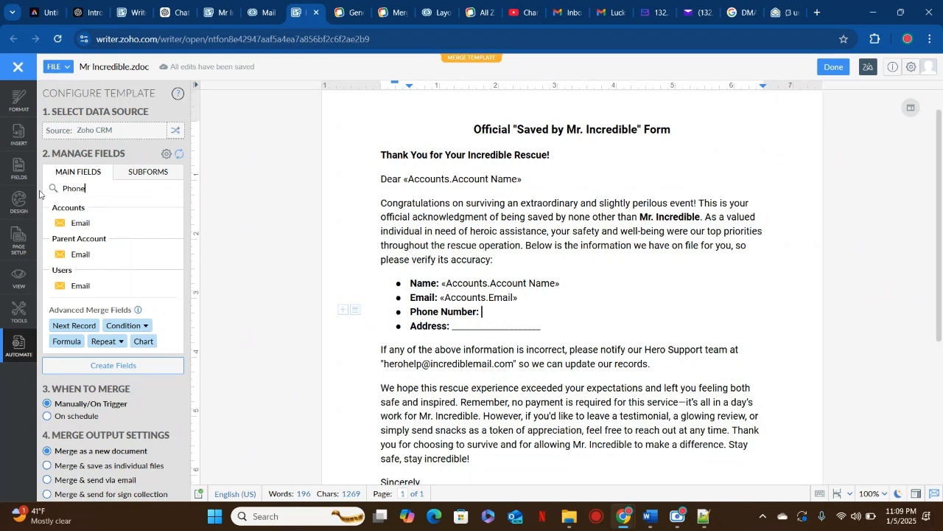
{"action": "left_click", "coordinate": [81, 225]}
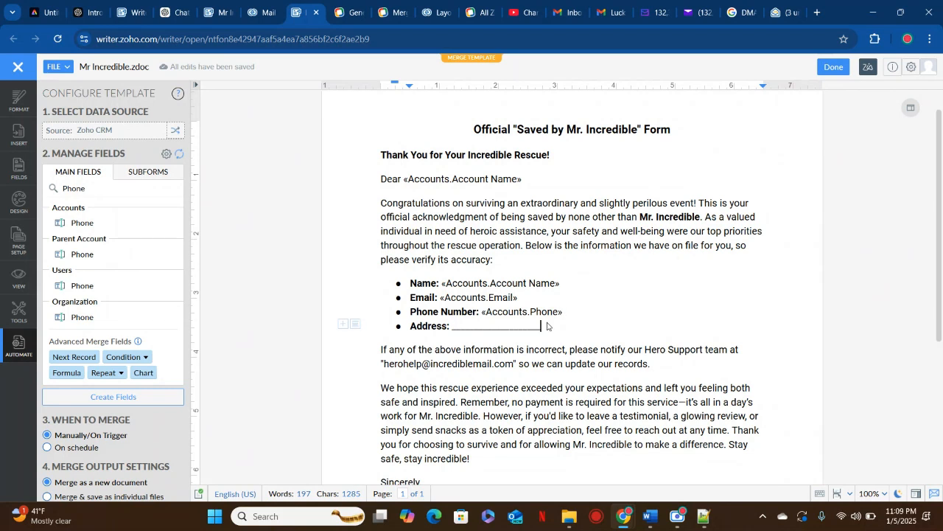
- Replace the blank on the Address bullet with the Accounts "Billing Street" merge field
{"action": "left_click_drag", "start_coordinate": [542, 327], "coordinate": [454, 331]}
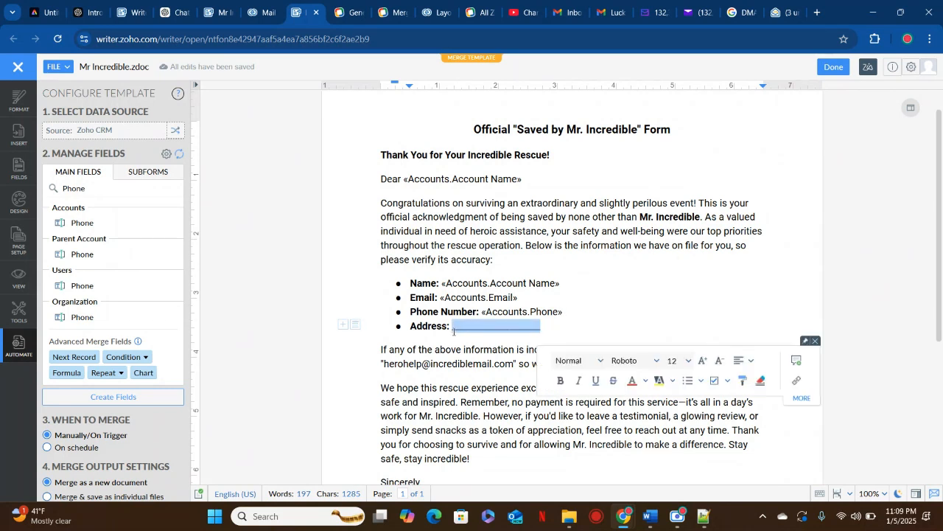
{"action": "key", "text": "BackSpace"}
{"action": "double_click", "coordinate": [58, 188]}
{"action": "type", "text": "stree"}
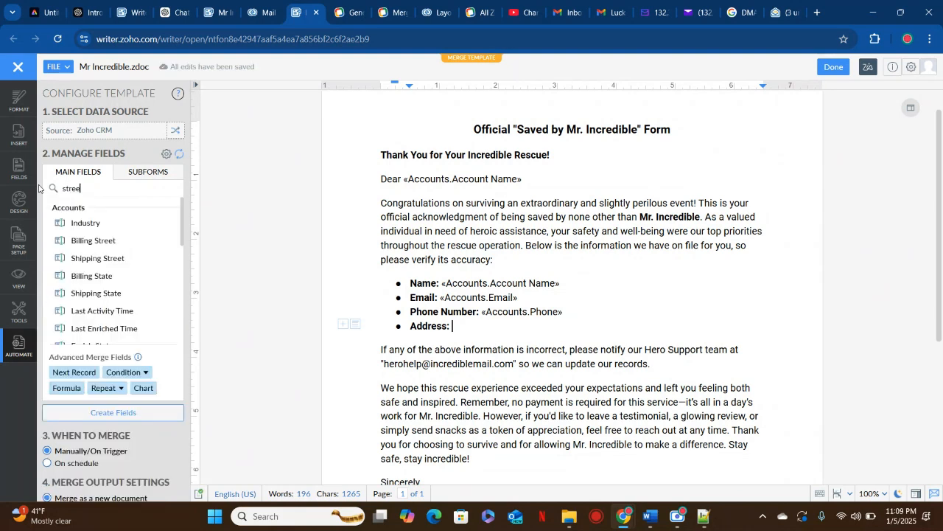
{"action": "left_click", "coordinate": [95, 224]}
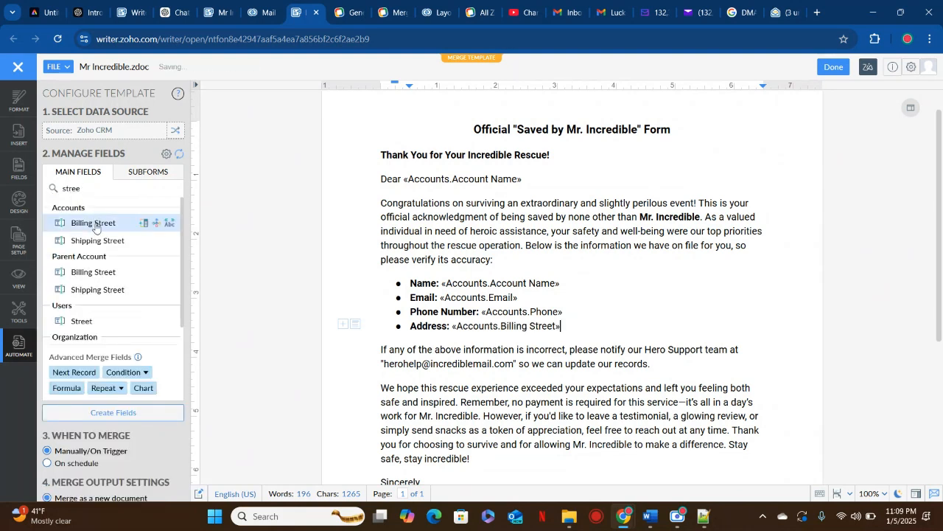
- Add the Accounts "Billing City" merge field after the Billing Street field on the Address bullet
{"action": "left_click_drag", "start_coordinate": [103, 189], "coordinate": [31, 185]}
{"action": "type", "text": "city"}
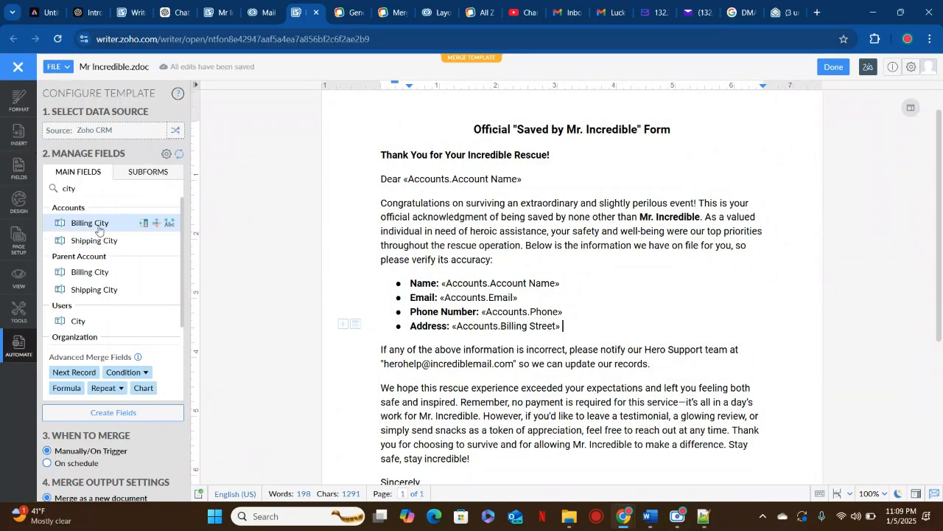
{"action": "left_click", "coordinate": [97, 224]}
{"action": "scroll", "coordinate": [455, 265], "scroll_direction": "down", "scroll_amount": 3}
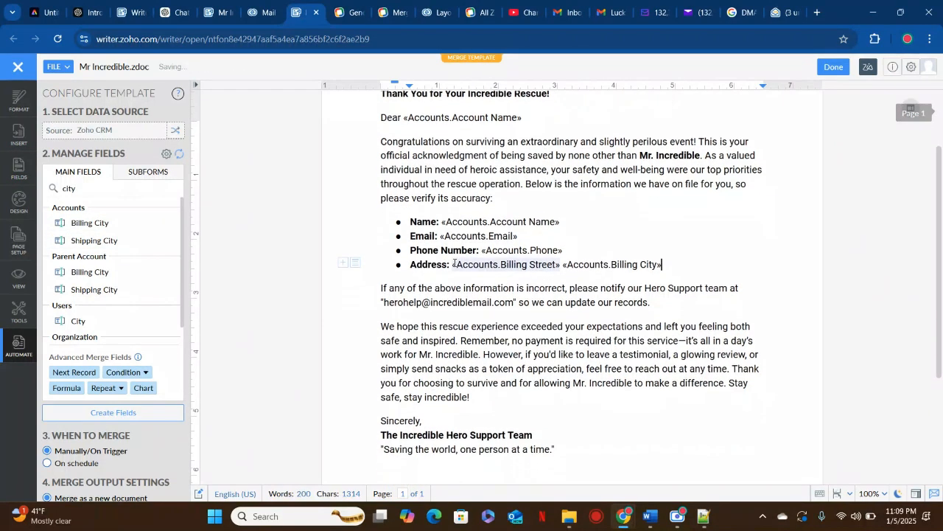
{"action": "scroll", "coordinate": [455, 263], "scroll_direction": "down", "scroll_amount": 1}
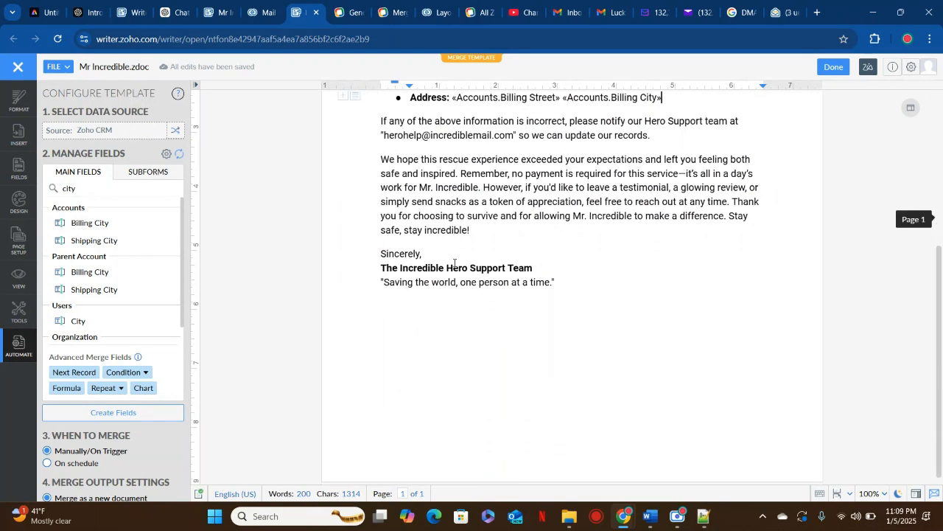
{"action": "scroll", "coordinate": [455, 263], "scroll_direction": "up", "scroll_amount": 2}
{"action": "scroll", "coordinate": [454, 263], "scroll_direction": "up", "scroll_amount": 3}
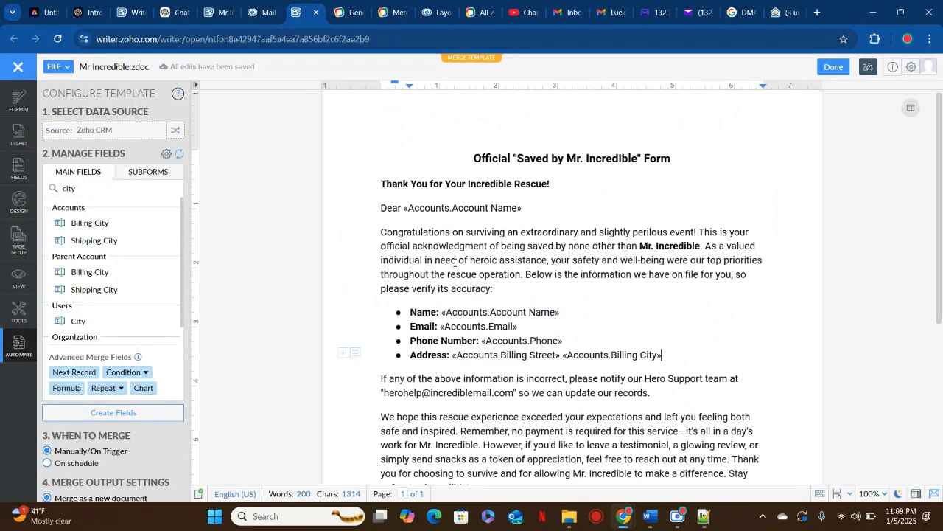
- Set the merge output to send via email as inline content with the subject "You have been saved by Mr Incredible"
{"action": "scroll", "coordinate": [91, 358], "scroll_direction": "down", "scroll_amount": 1}
{"action": "scroll", "coordinate": [91, 358], "scroll_direction": "down", "scroll_amount": 3}
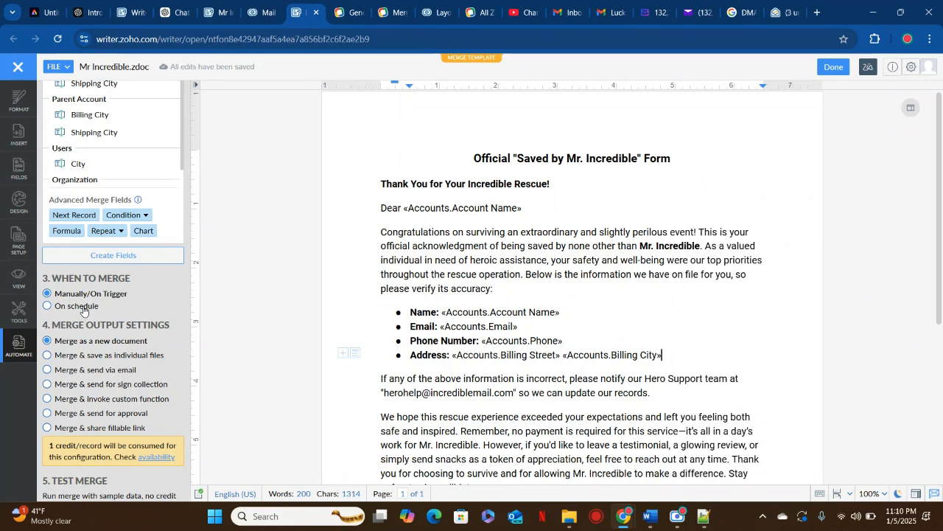
{"action": "scroll", "coordinate": [83, 310], "scroll_direction": "down", "scroll_amount": 2}
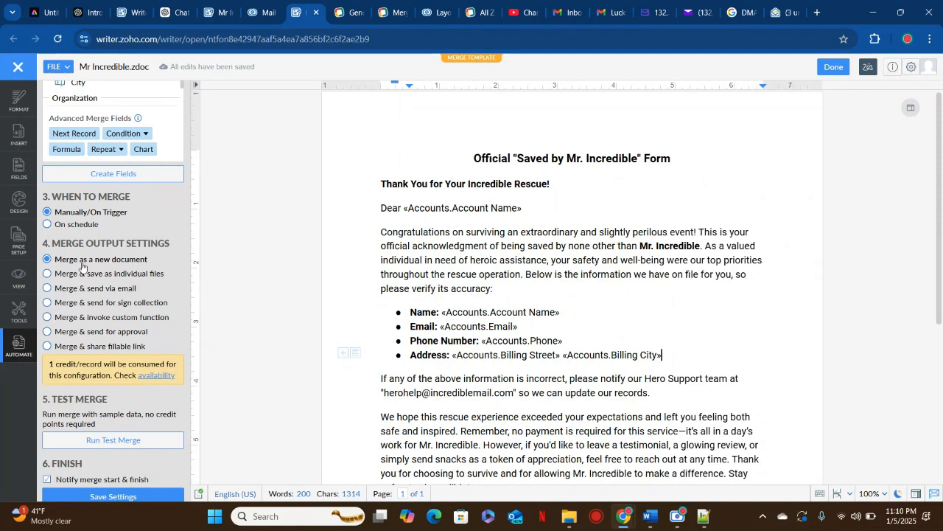
{"action": "left_click", "coordinate": [48, 289]}
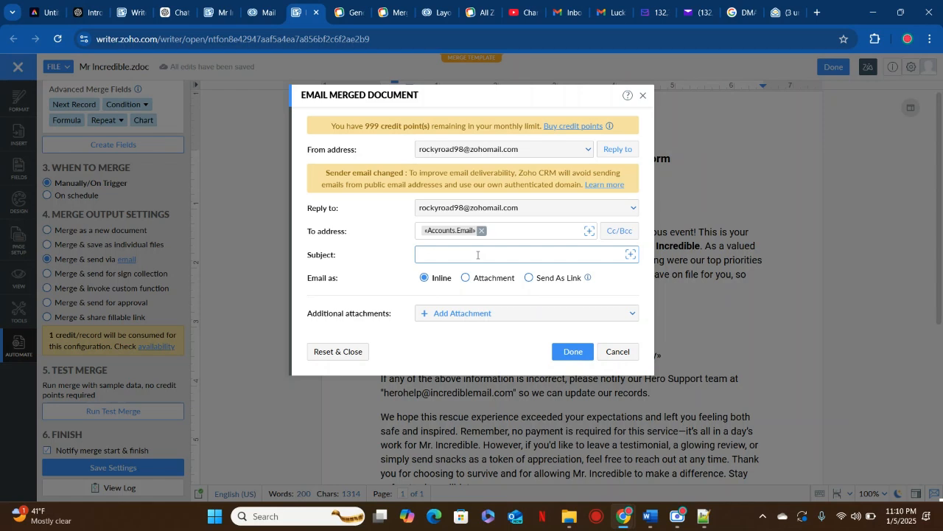
{"action": "type", "text": "You have been saved by Mr Incredible"}
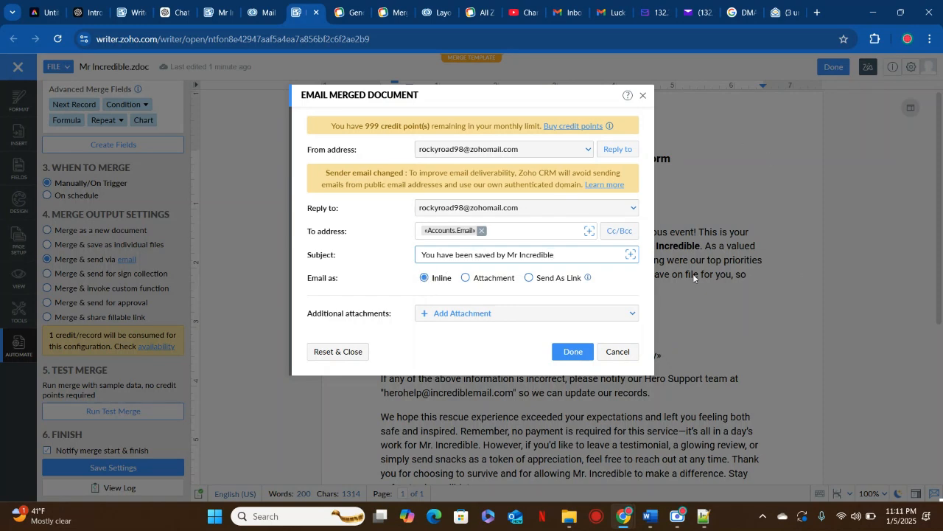
{"action": "left_click", "coordinate": [483, 285]}
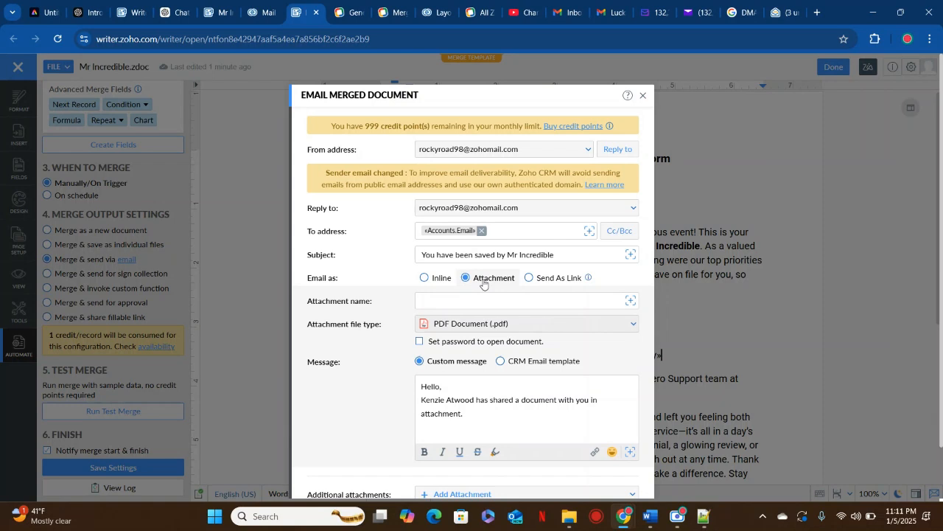
{"action": "left_click", "coordinate": [541, 280]}
{"action": "left_click", "coordinate": [426, 280]}
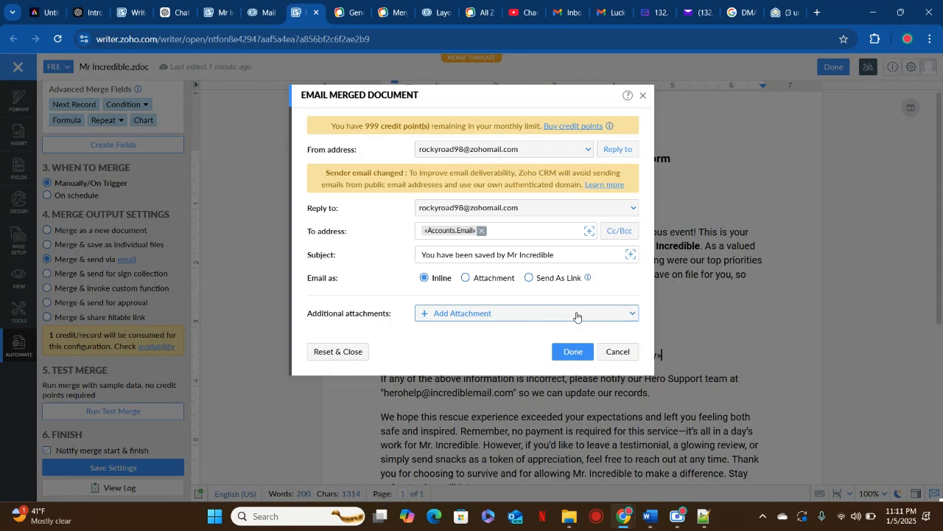
{"action": "left_click", "coordinate": [574, 352]}
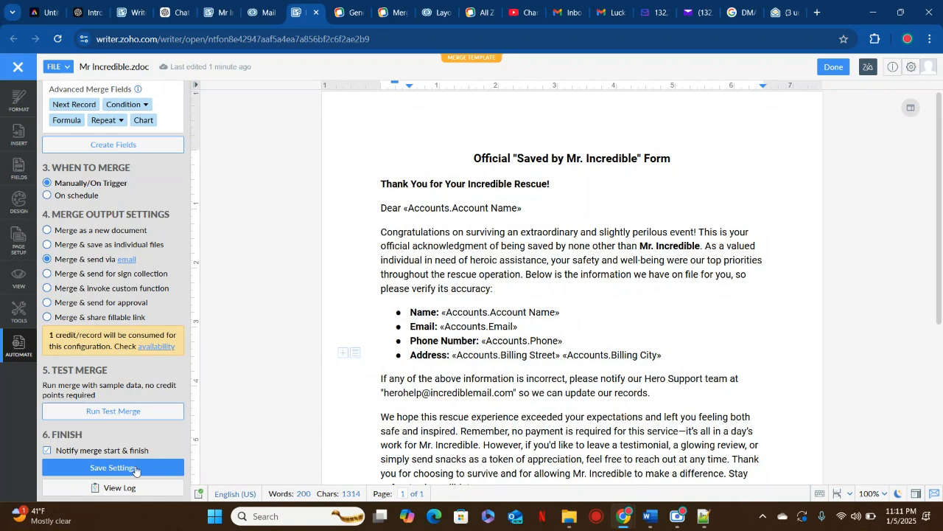
- Save the merge output settings, finish the template and return to Zoho CRM
{"action": "left_click", "coordinate": [135, 468]}
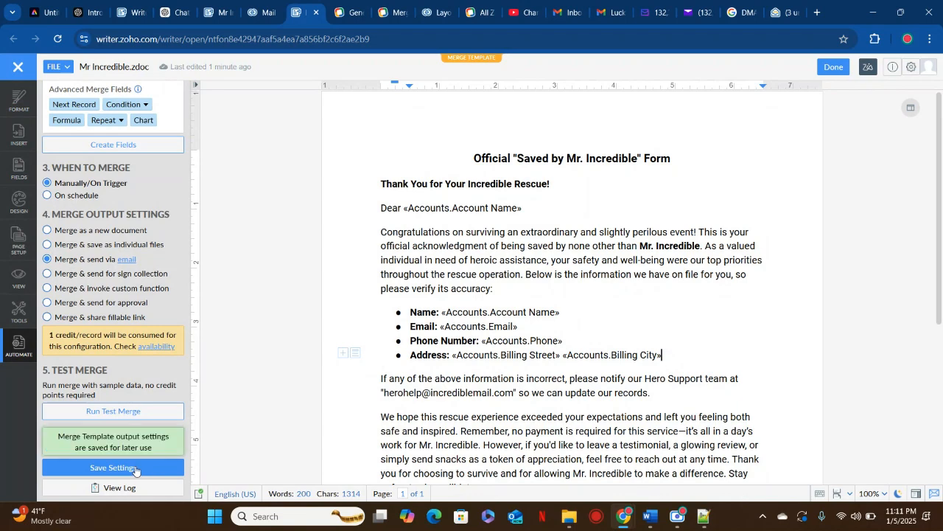
{"action": "left_click", "coordinate": [831, 67]}
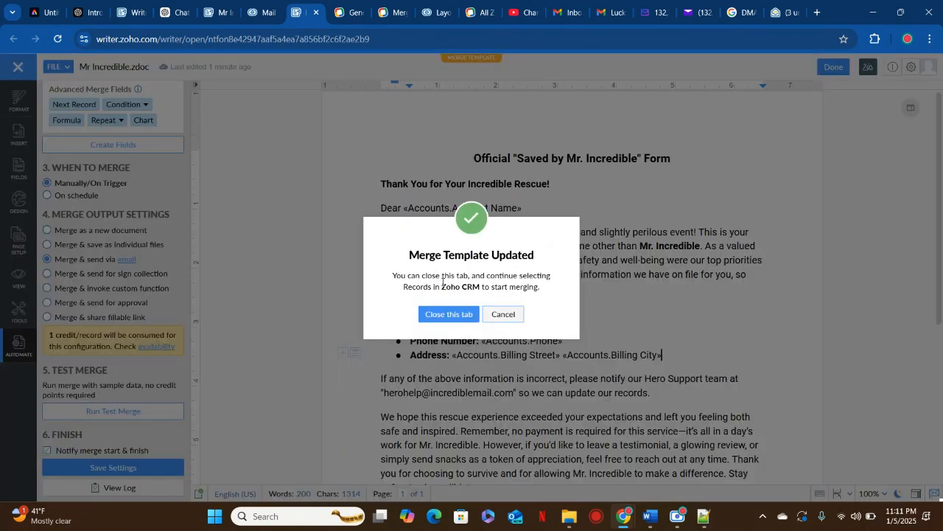
{"action": "left_click", "coordinate": [446, 314]}
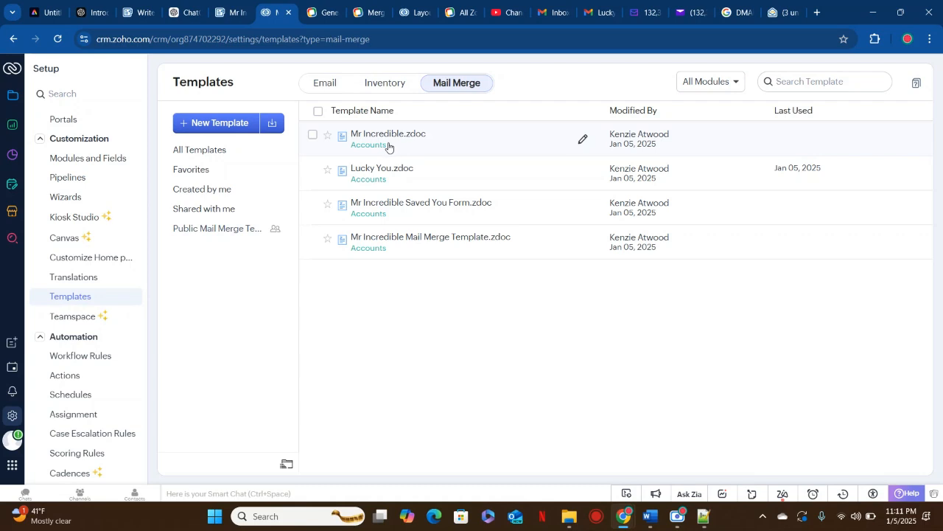
- Open the first record in the Accounts module and start a mail merge for it with the Mr Incredible.zdoc template
{"action": "left_click", "coordinate": [12, 93]}
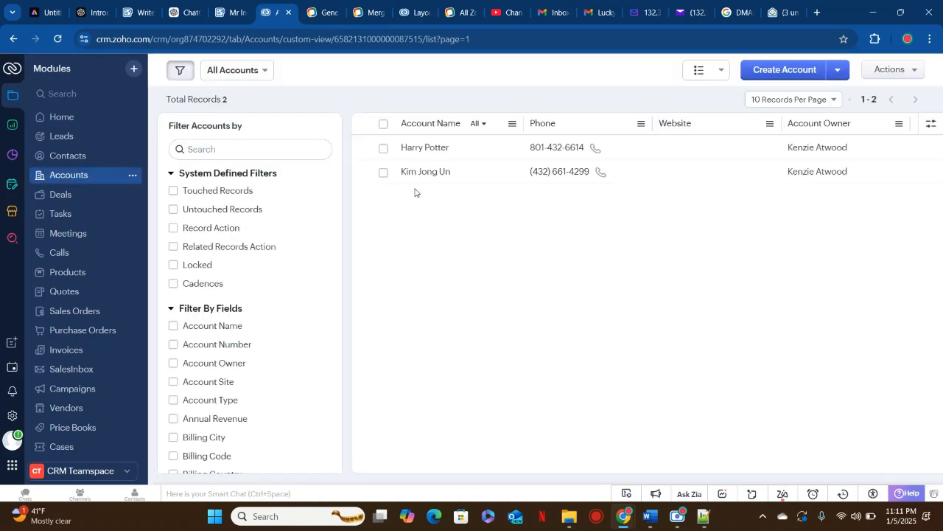
{"action": "left_click", "coordinate": [414, 149]}
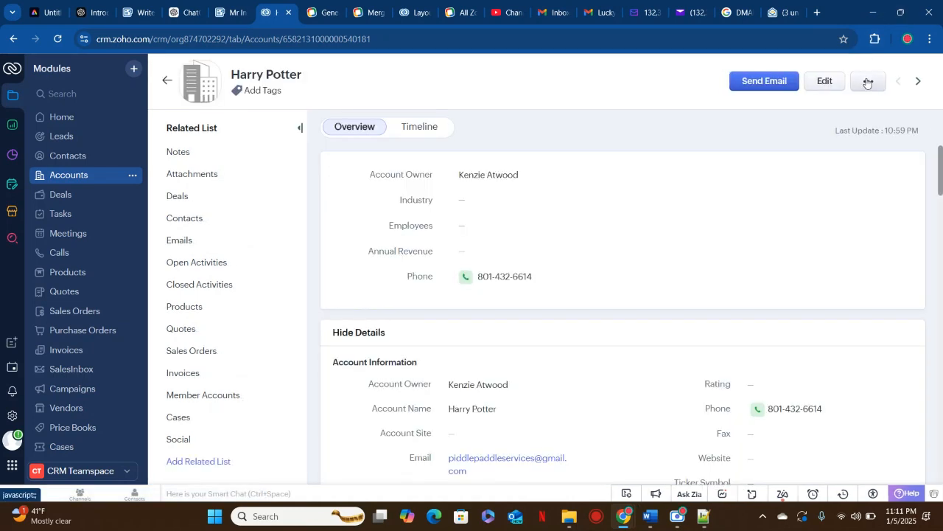
{"action": "left_click", "coordinate": [868, 82]}
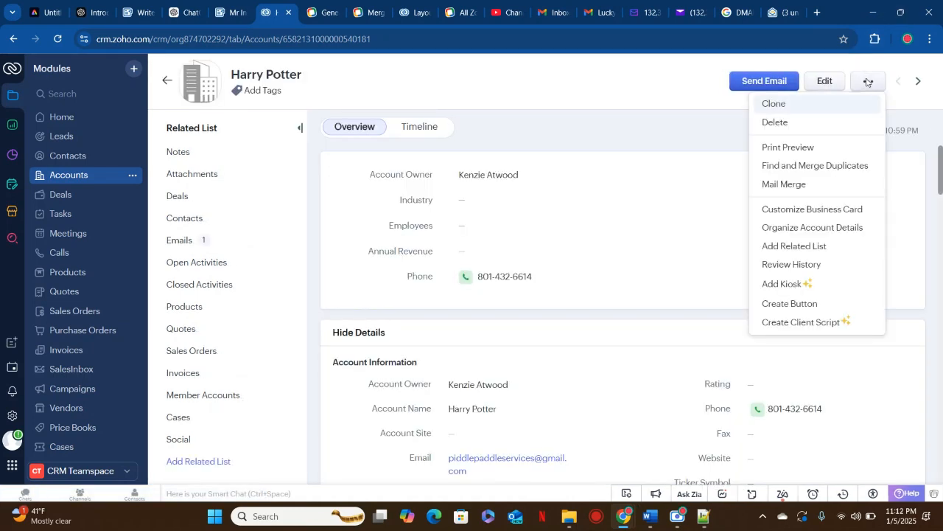
{"action": "left_click", "coordinate": [823, 186]}
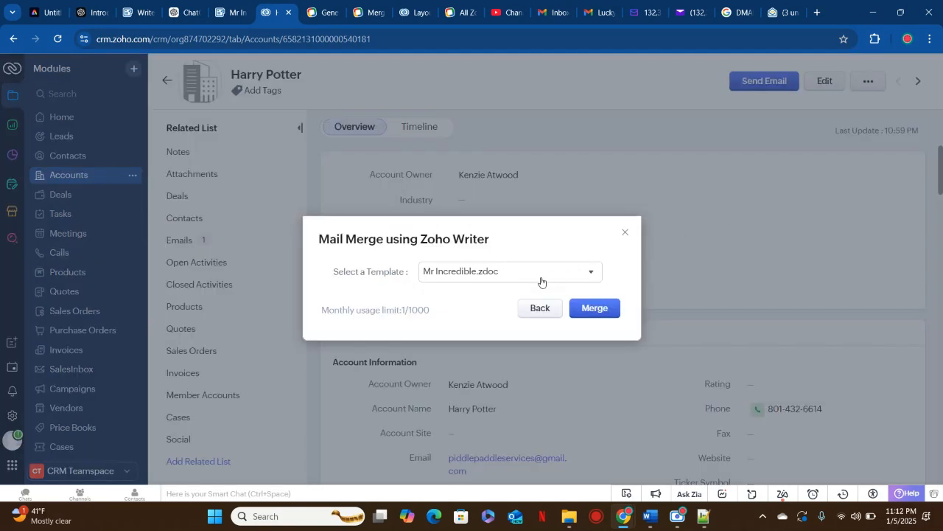
{"action": "left_click", "coordinate": [541, 281]}
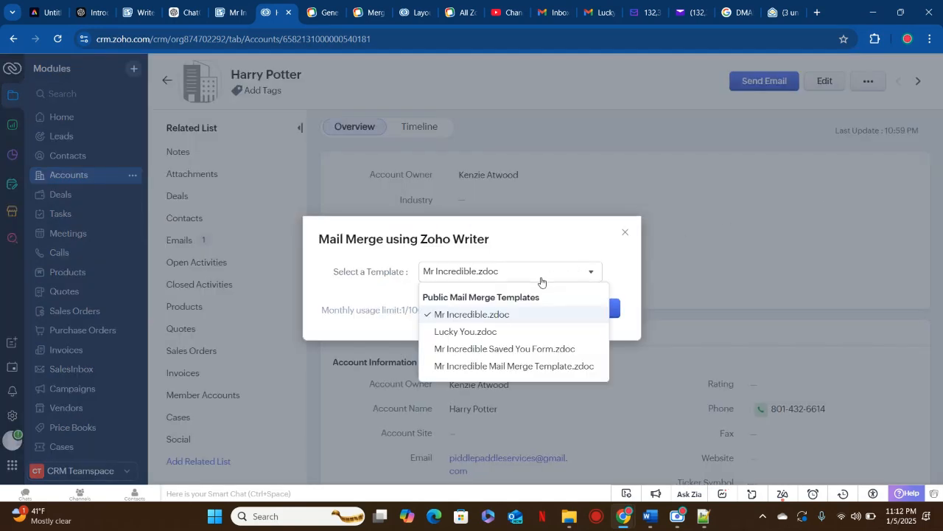
{"action": "left_click", "coordinate": [507, 321]}
{"action": "left_click", "coordinate": [581, 309]}
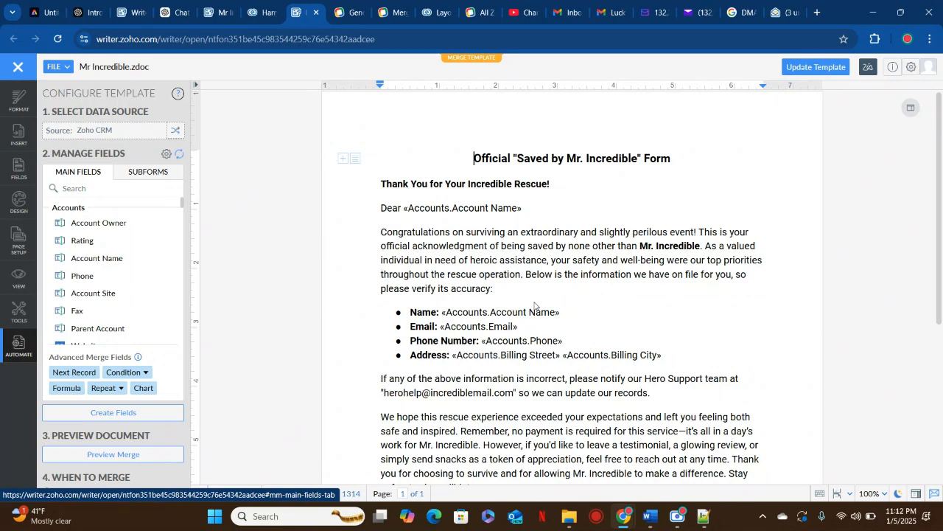
- Run the merge for the account, send the merged email with the saved settings and open the merge log
{"action": "scroll", "coordinate": [121, 356], "scroll_direction": "down", "scroll_amount": 4}
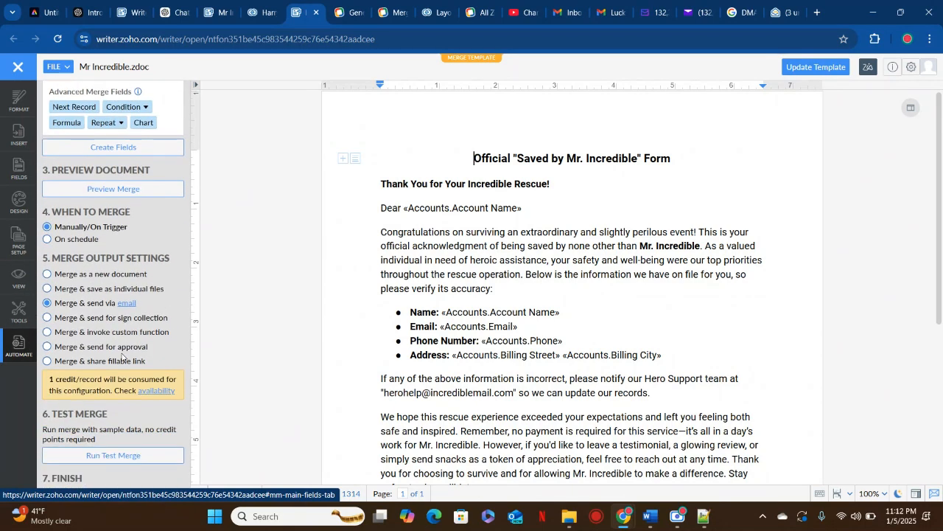
{"action": "scroll", "coordinate": [122, 356], "scroll_direction": "down", "scroll_amount": 1}
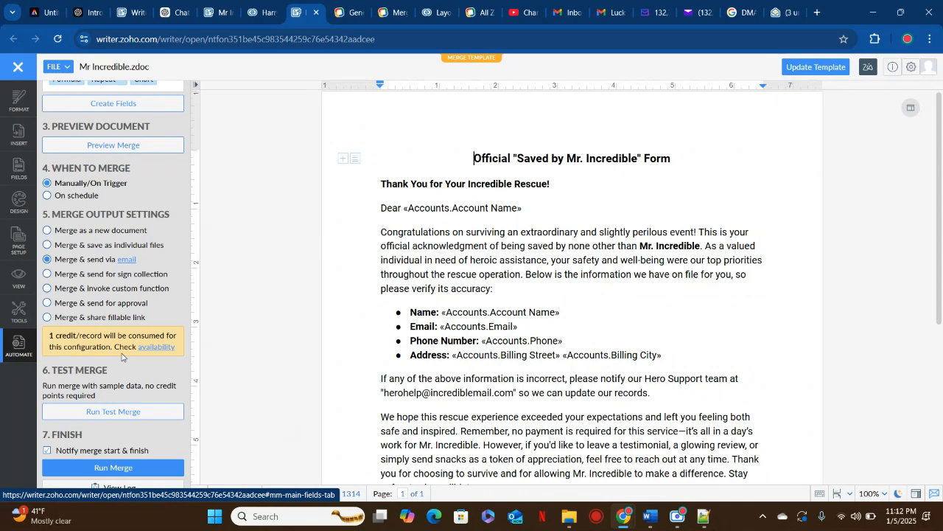
{"action": "left_click", "coordinate": [116, 471]}
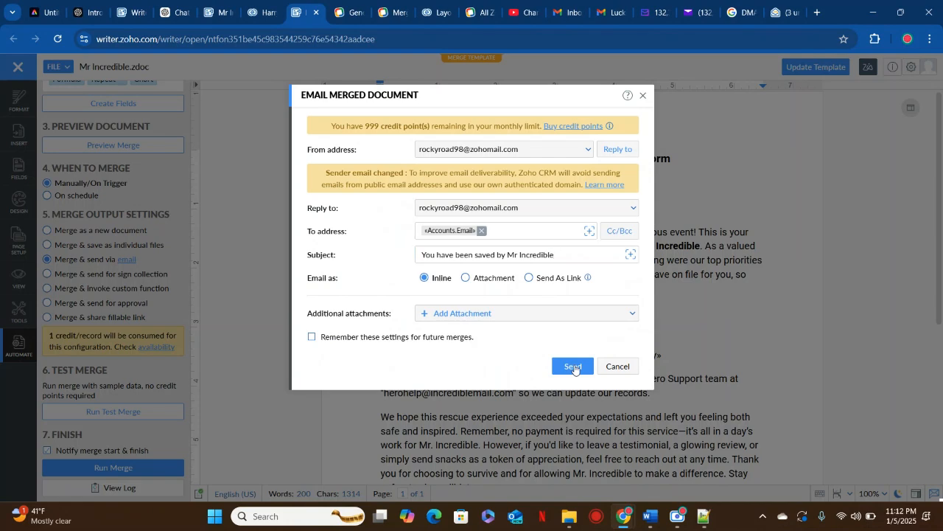
{"action": "left_click", "coordinate": [573, 367]}
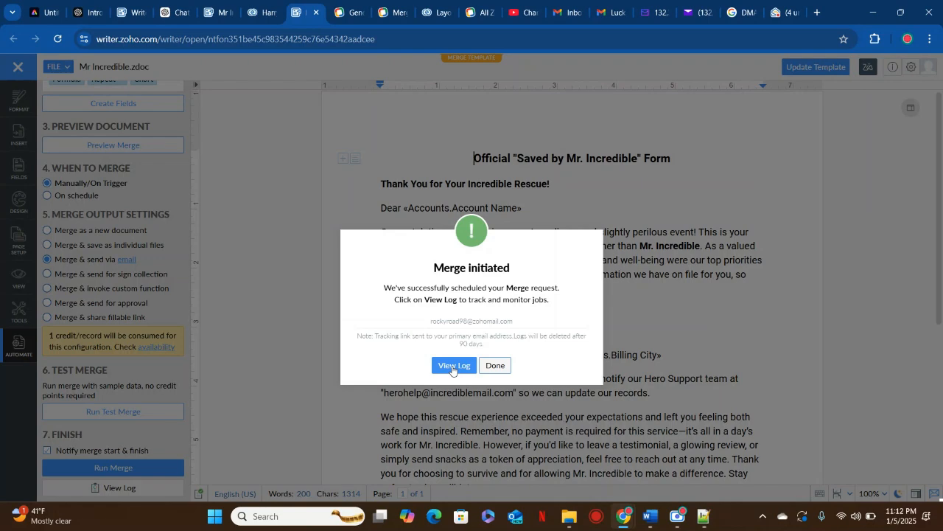
{"action": "left_click", "coordinate": [453, 365]}
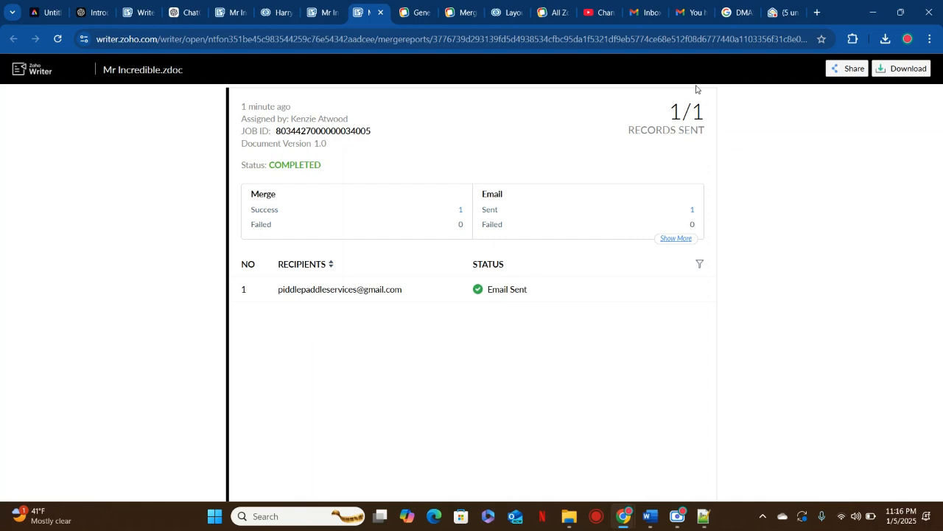
- Switch to the received email in Gmail and check the merged name, email, phone number and address in the form
{"action": "left_click", "coordinate": [684, 22]}
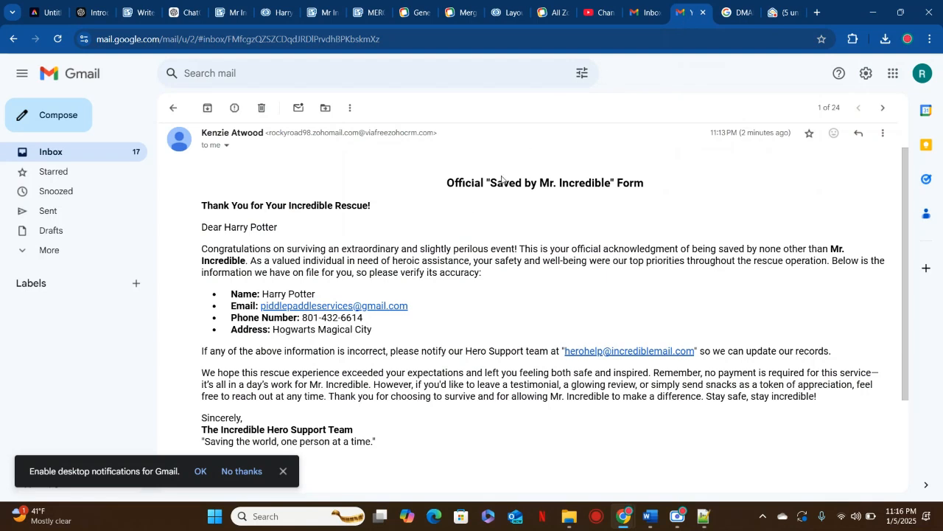
{"action": "scroll", "coordinate": [417, 201], "scroll_direction": "down", "scroll_amount": 1}
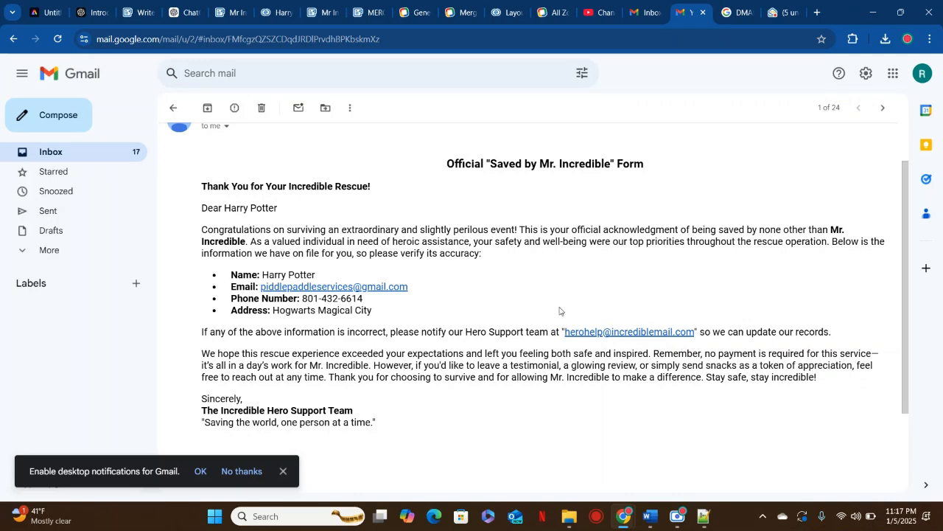
{"action": "scroll", "coordinate": [560, 311], "scroll_direction": "down", "scroll_amount": 2}
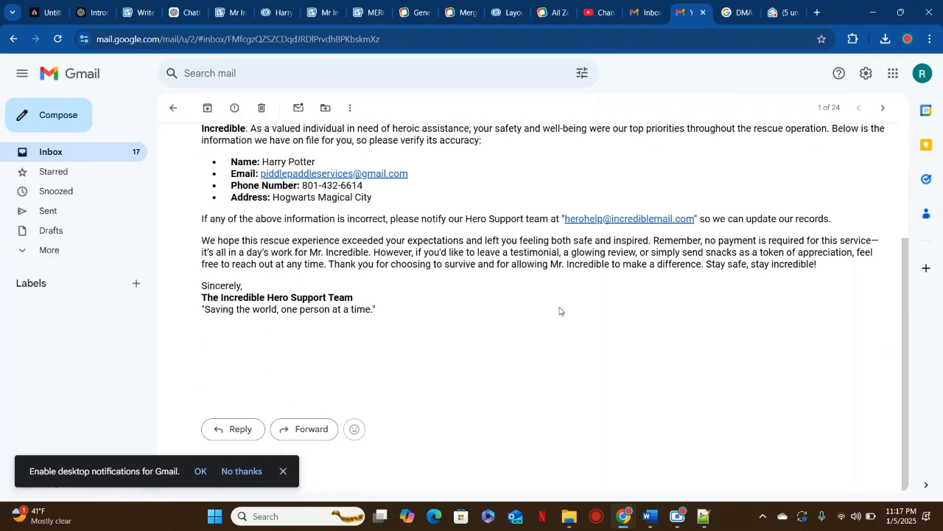
{"action": "scroll", "coordinate": [560, 311], "scroll_direction": "up", "scroll_amount": 2}
{"action": "scroll", "coordinate": [560, 311], "scroll_direction": "up", "scroll_amount": 1}
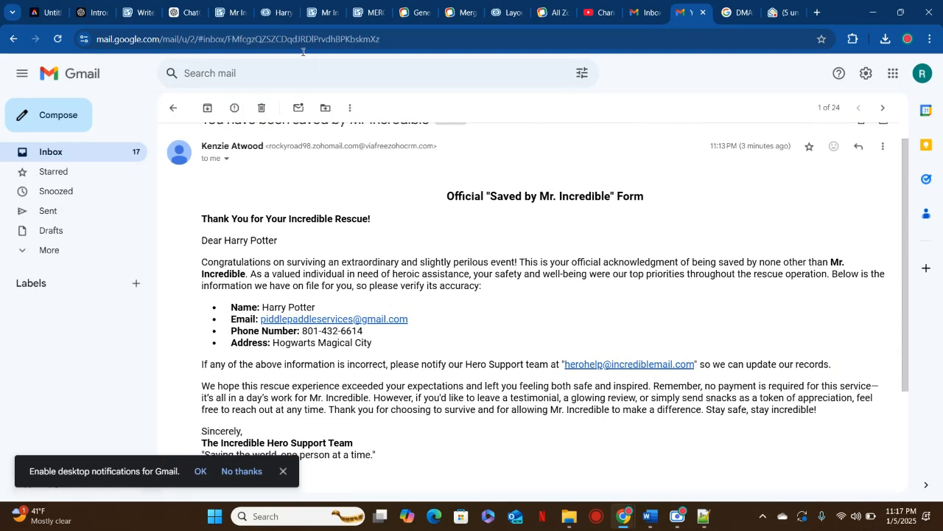
- Return to the account record in Zoho CRM and review the summary of the mail merge message in its Emails list
{"action": "left_click", "coordinate": [275, 12]}
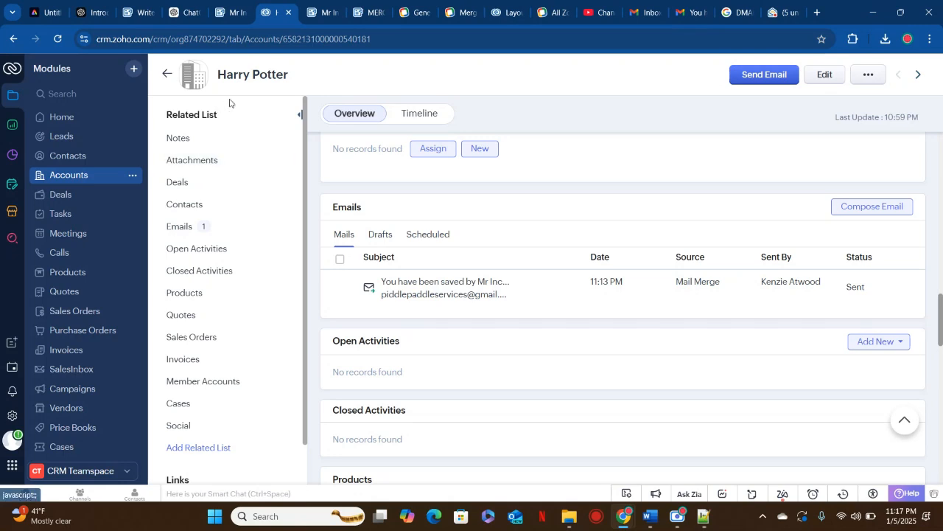
{"action": "left_click", "coordinate": [182, 224]}
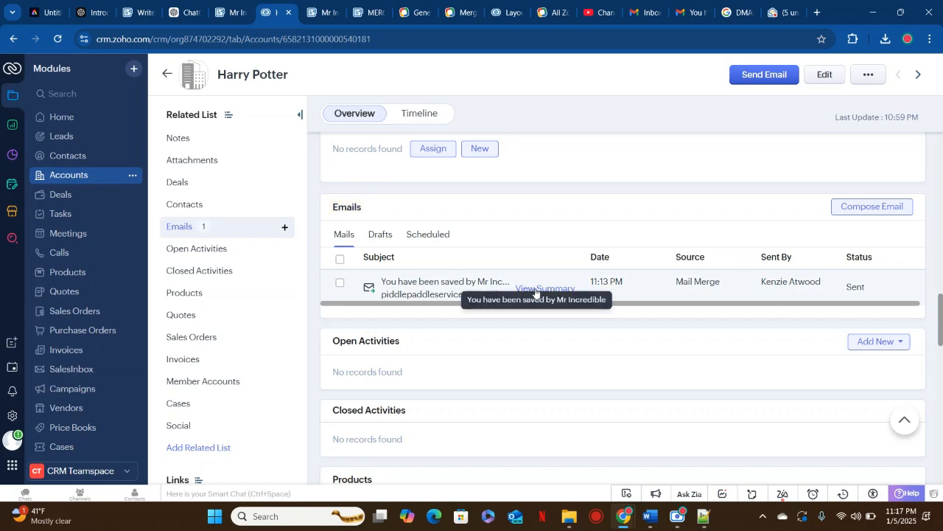
{"action": "left_click", "coordinate": [534, 288]}
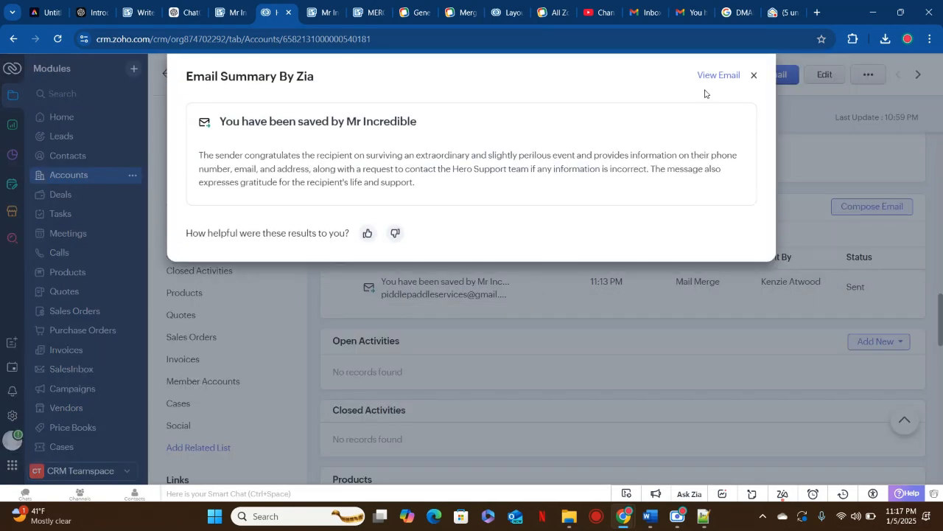
{"action": "left_click", "coordinate": [755, 76]}
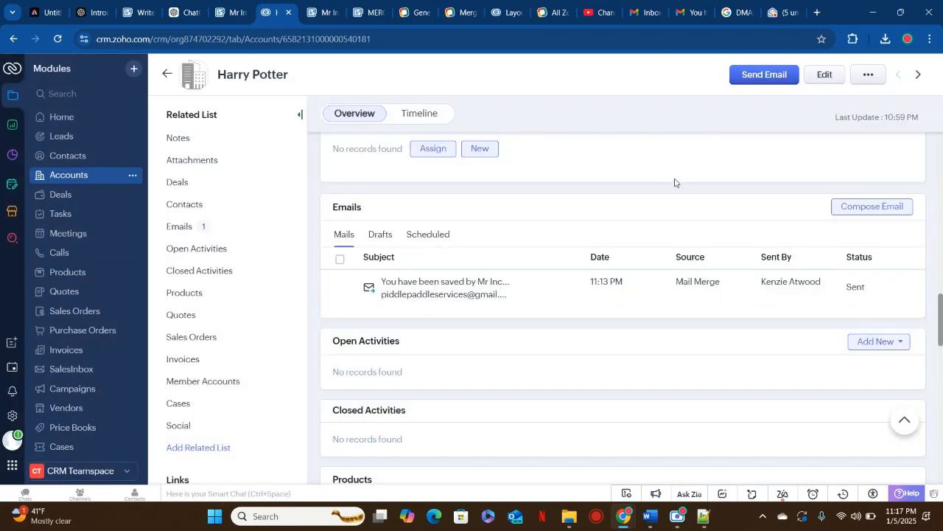